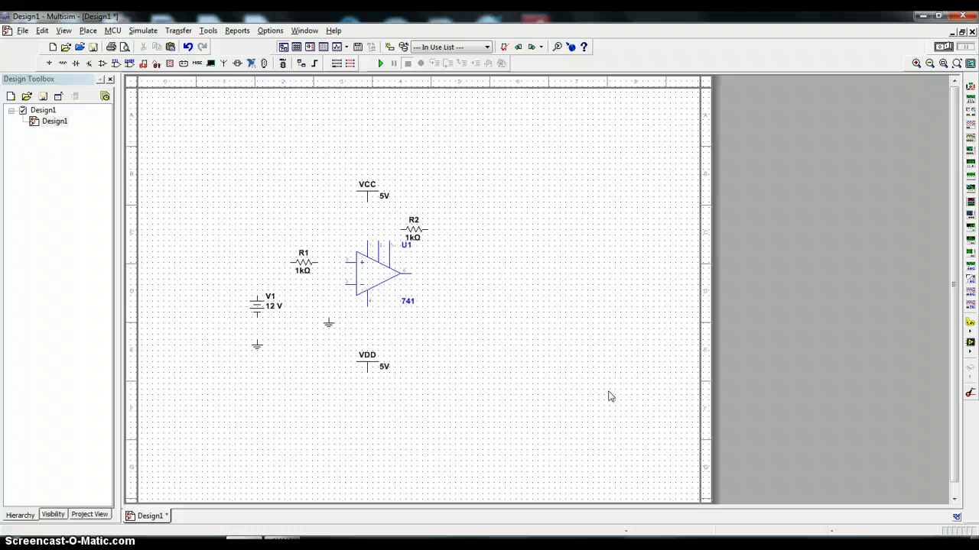
# Flip the 741 op-amp vertically so its inverting input is above the non-inverting input
pyautogui.scroll(1, 608, 396)
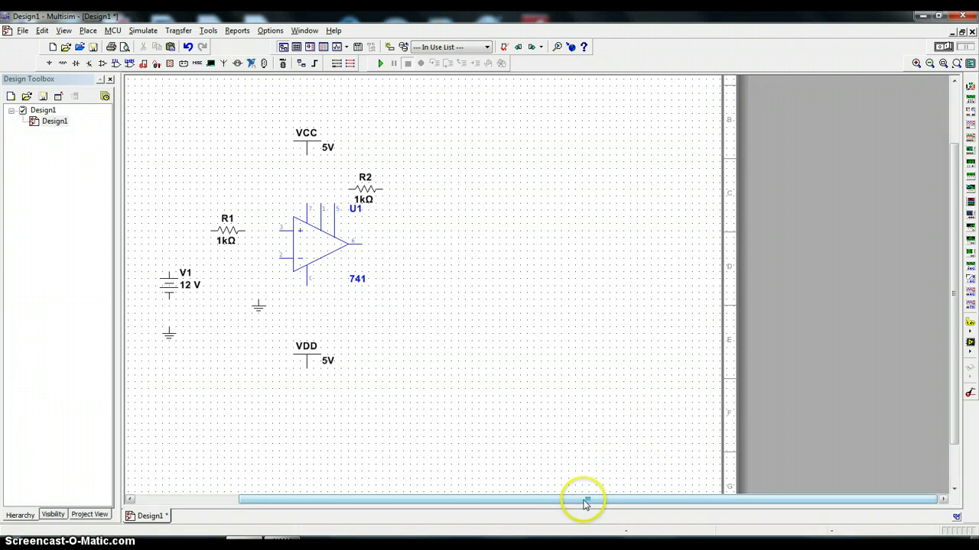
pyautogui.moveTo(584, 502); pyautogui.dragTo(482, 490)
pyautogui.scroll(1, 647, 448)
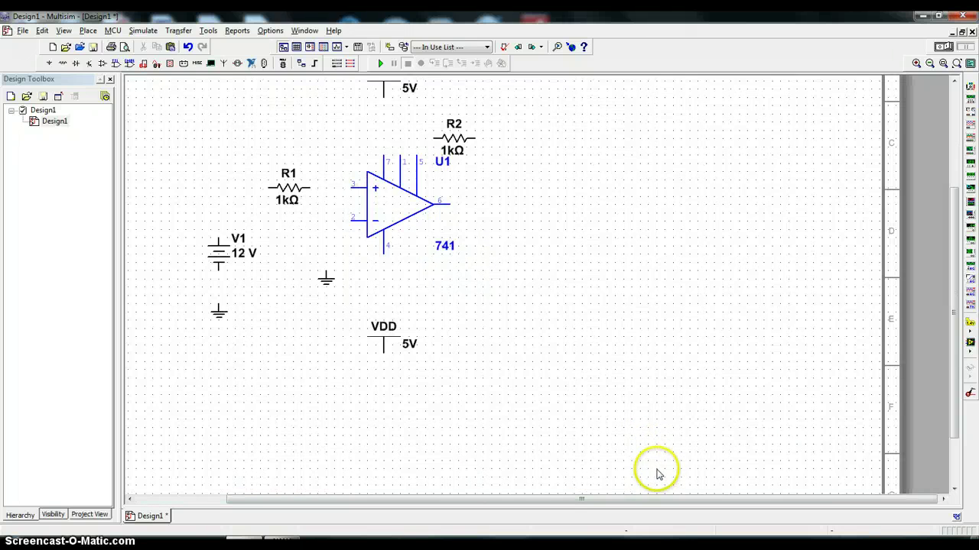
pyautogui.moveTo(954, 371); pyautogui.dragTo(954, 337)
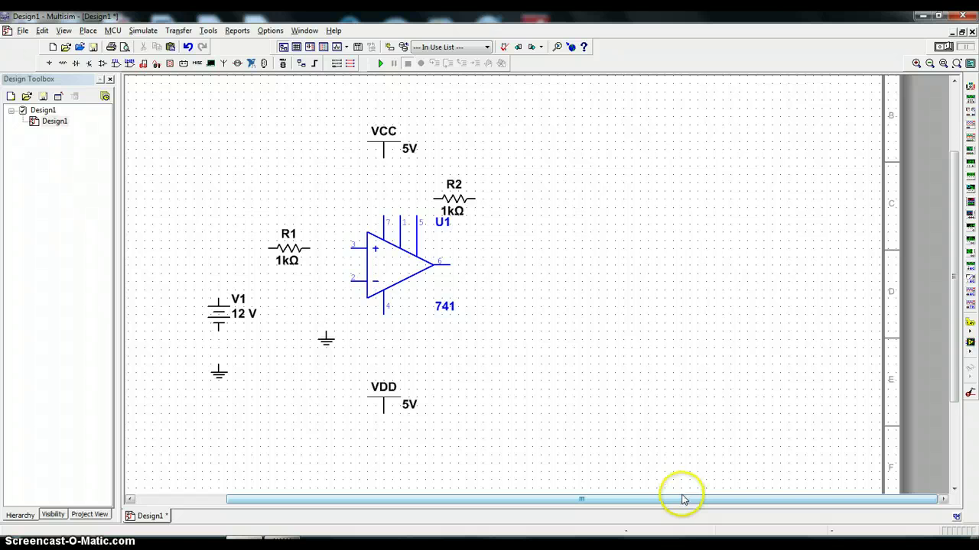
pyautogui.moveTo(683, 499); pyautogui.dragTo(619, 511)
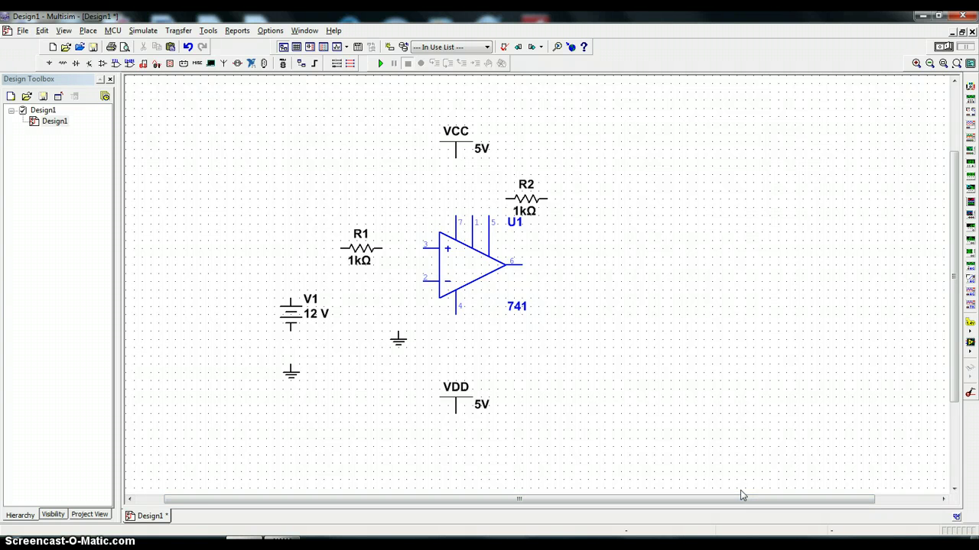
pyautogui.click(738, 483)
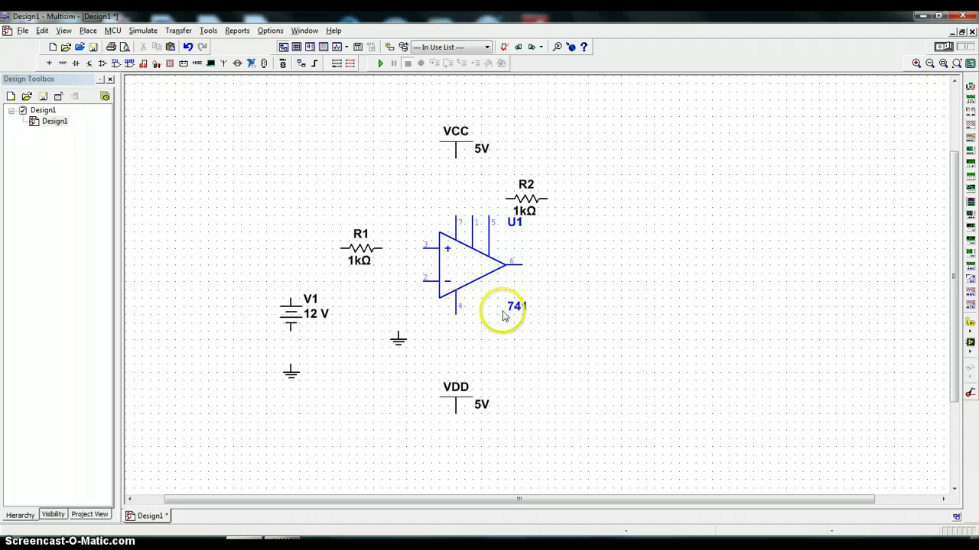
pyautogui.click(461, 267)
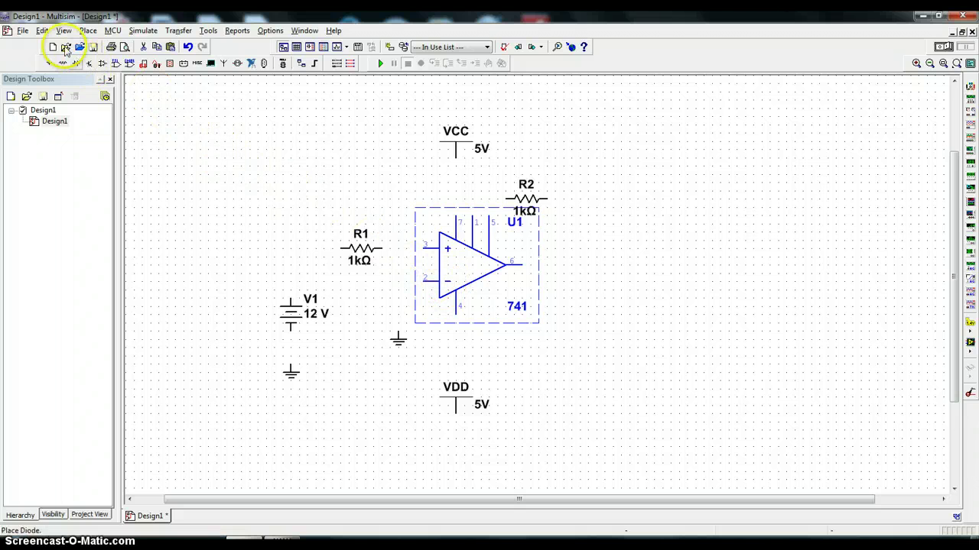
pyautogui.click(42, 31)
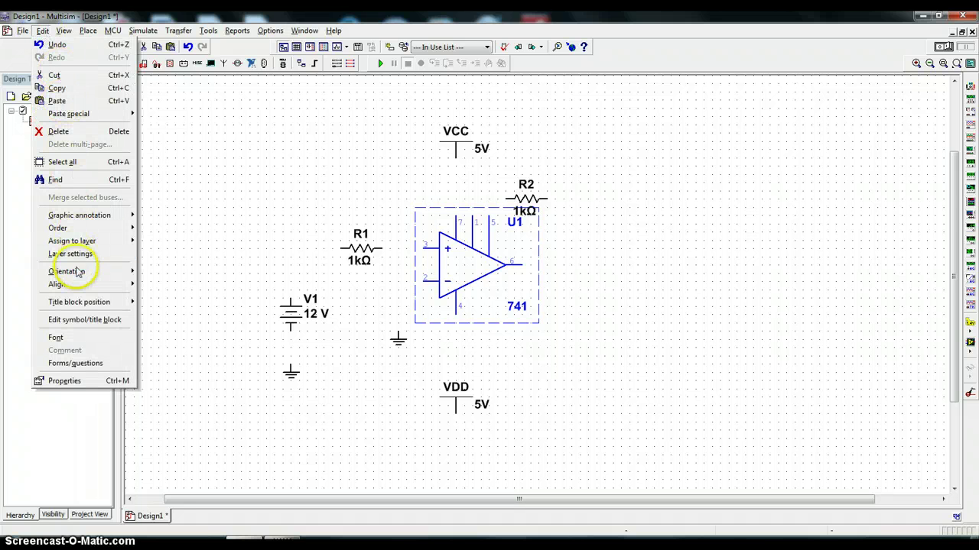
pyautogui.moveTo(77, 271)
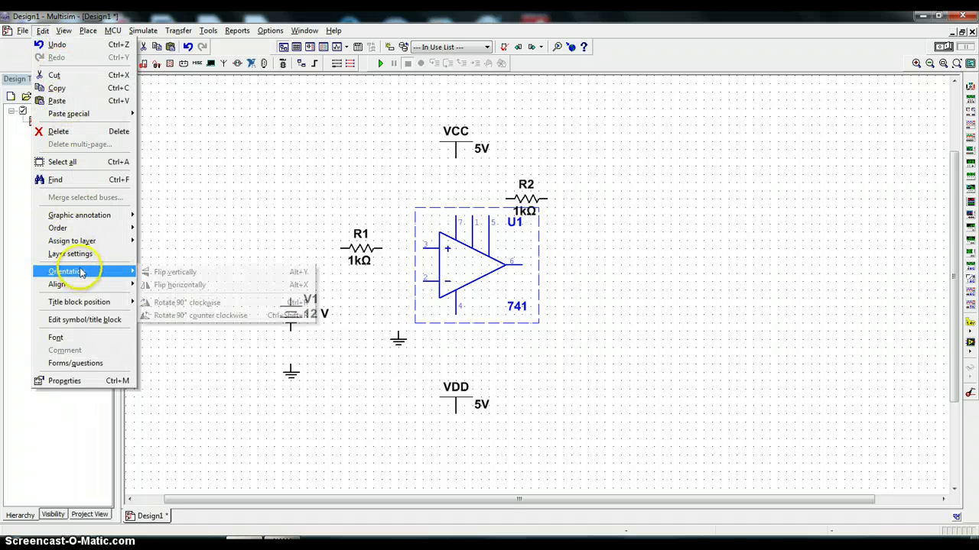
pyautogui.click(174, 273)
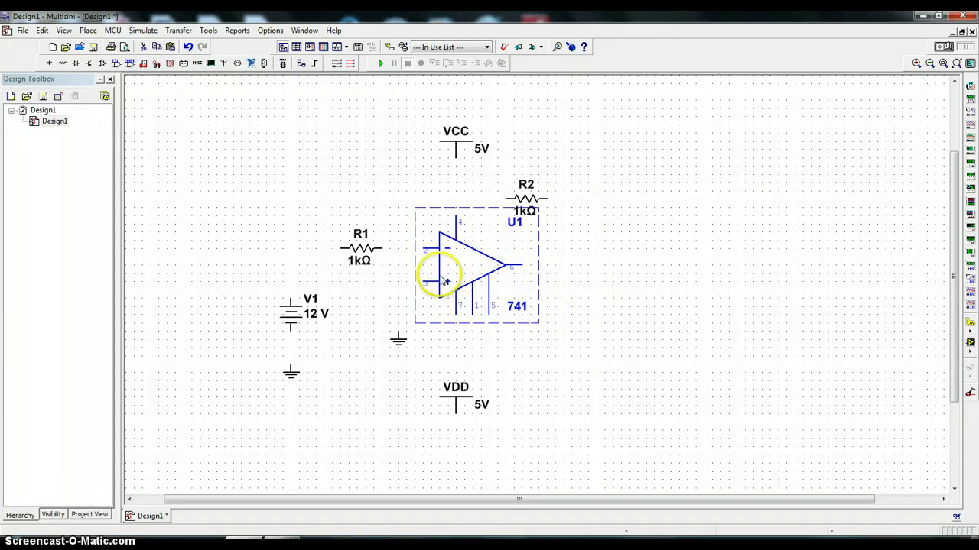
pyautogui.click(621, 280)
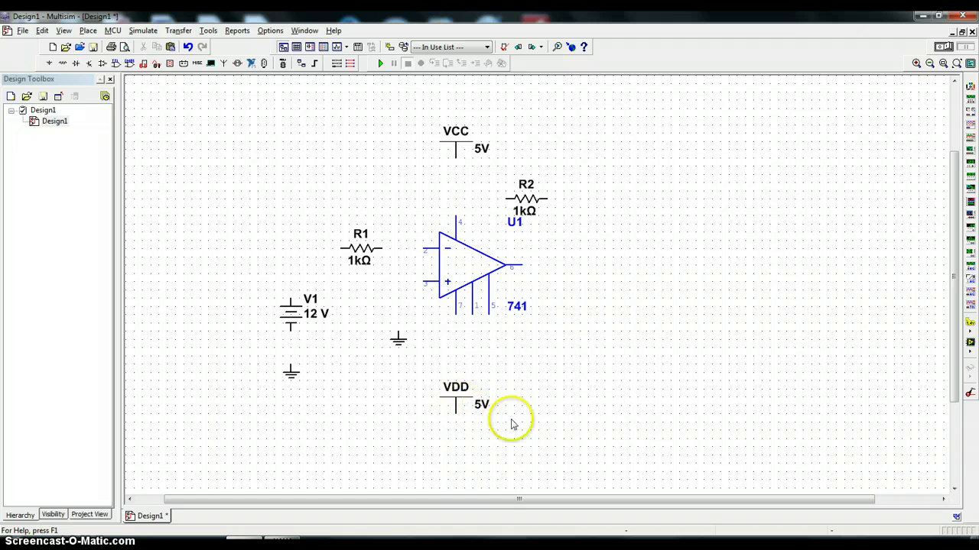
# Rotate the VDD supply symbol below the op-amp by 180 degrees so its terminal faces up
pyautogui.click(457, 404)
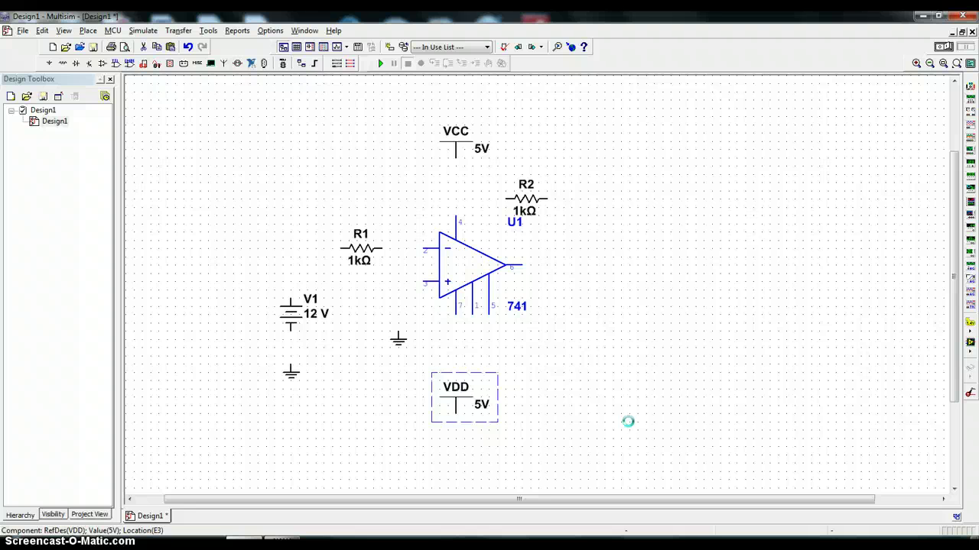
pyautogui.hotkey('ctrl', 'r')
pyautogui.hotkey('ctrl', 'r')
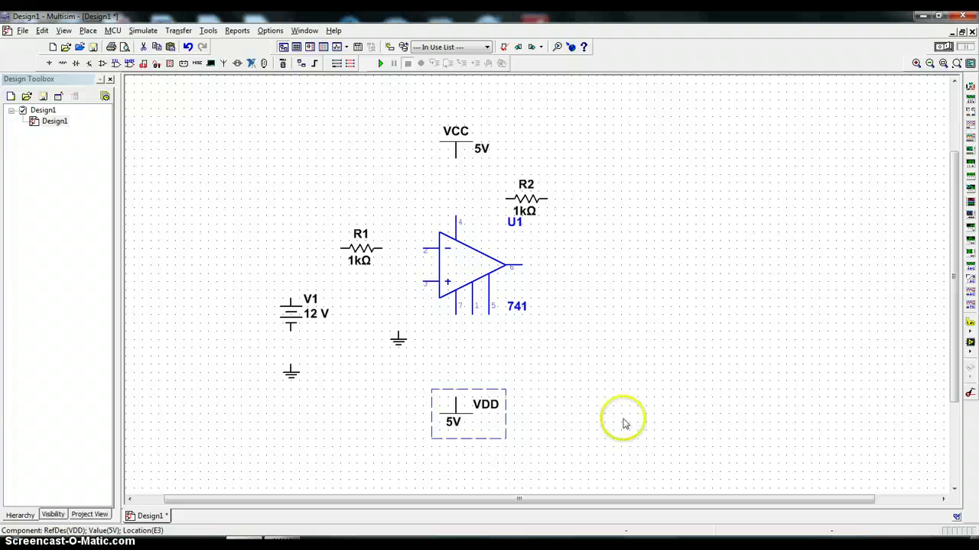
pyautogui.click(549, 430)
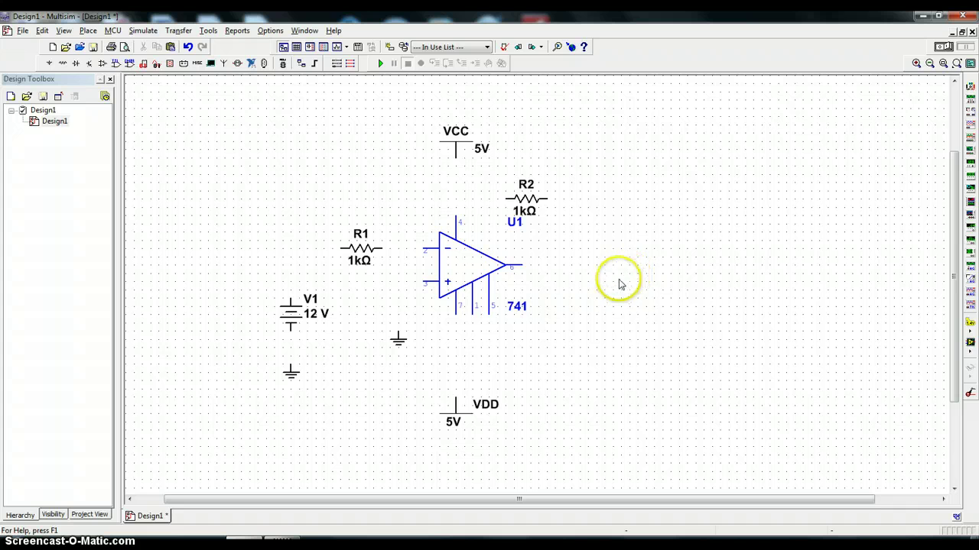
# Nudge the VCC supply symbol two steps left and then back to its place above the op-amp
pyautogui.click(461, 149)
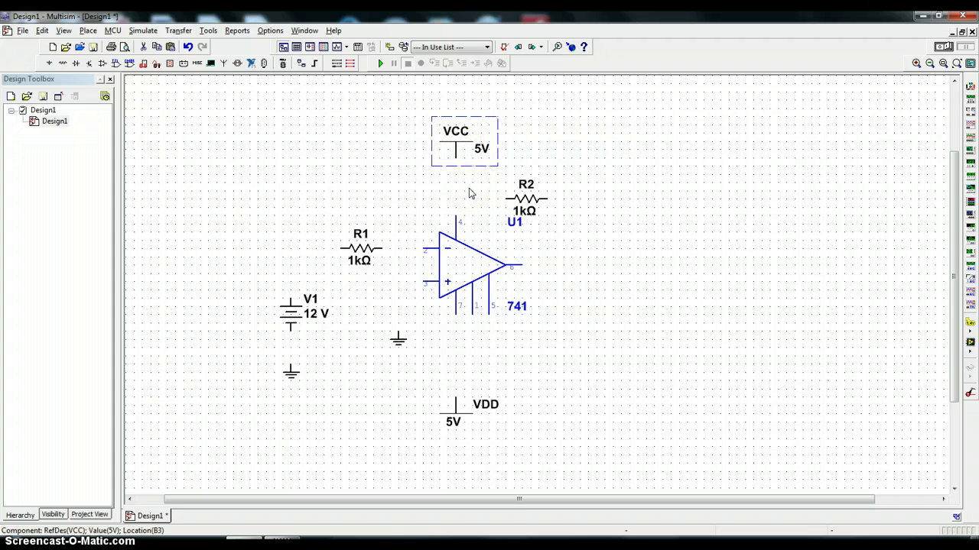
pyautogui.press('Left')
pyautogui.press('Left')
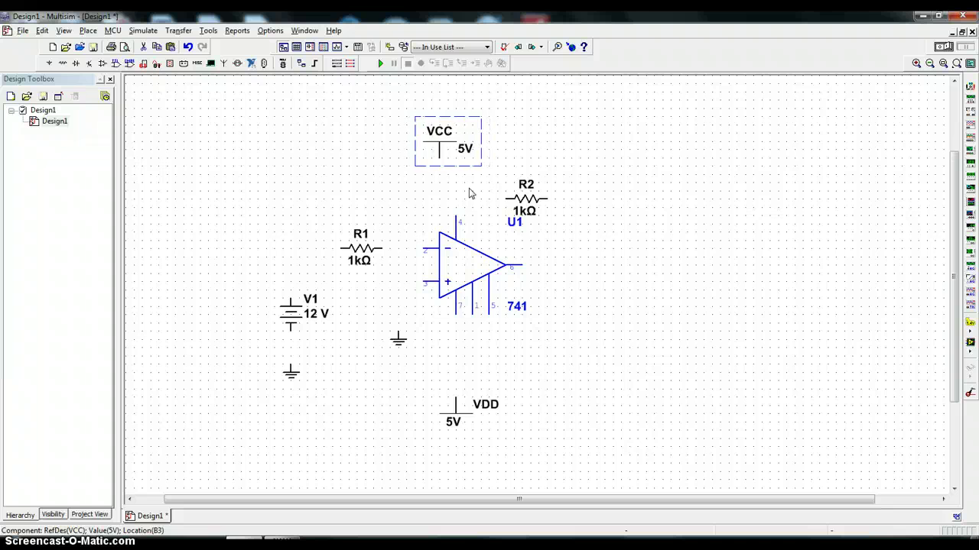
pyautogui.press('Right')
pyautogui.press('Right')
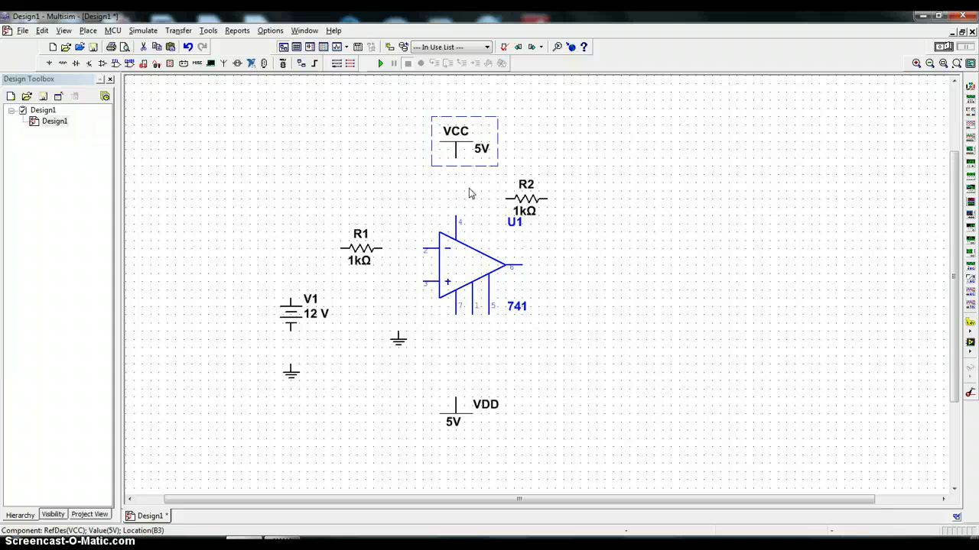
pyautogui.click(479, 175)
# Move the VCC supply symbol slightly higher, keeping it aligned above op-amp pin 4
pyautogui.click(451, 150)
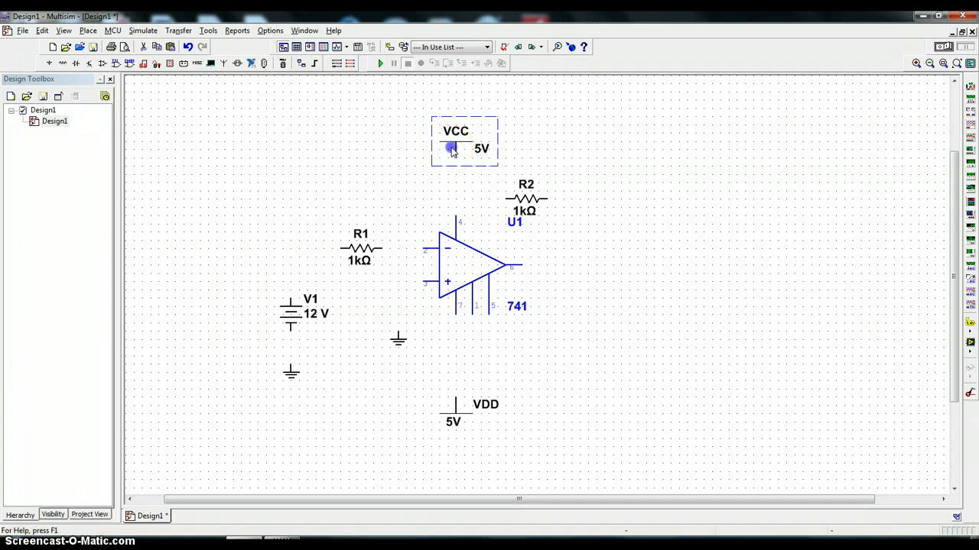
pyautogui.moveTo(450, 151)
pyautogui.mouseDown()
pyautogui.moveTo(505, 146)
pyautogui.moveTo(429, 144)
pyautogui.moveTo(450, 139)
pyautogui.mouseUp()
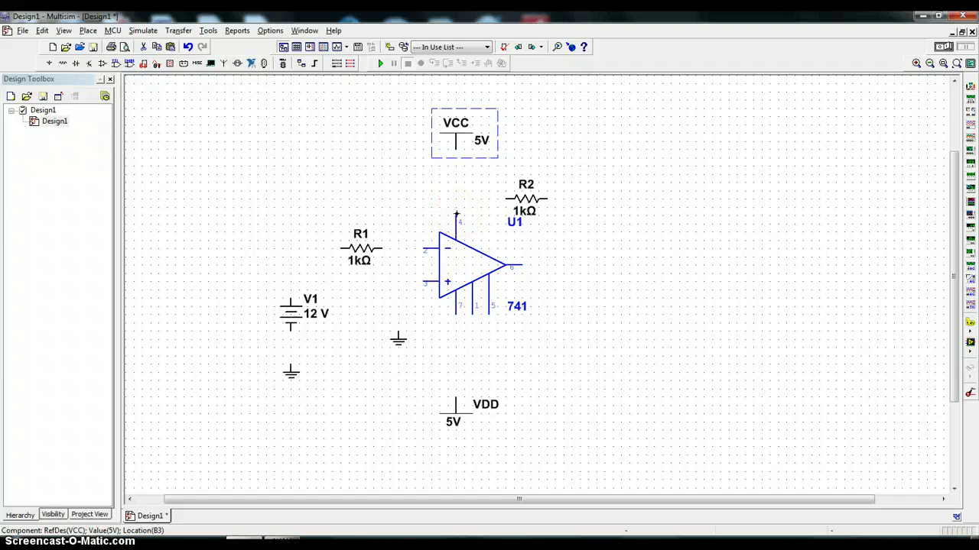
# Wire op-amp pin 4 to the VCC supply and pin 7 to the VDD supply
pyautogui.click(456, 214)
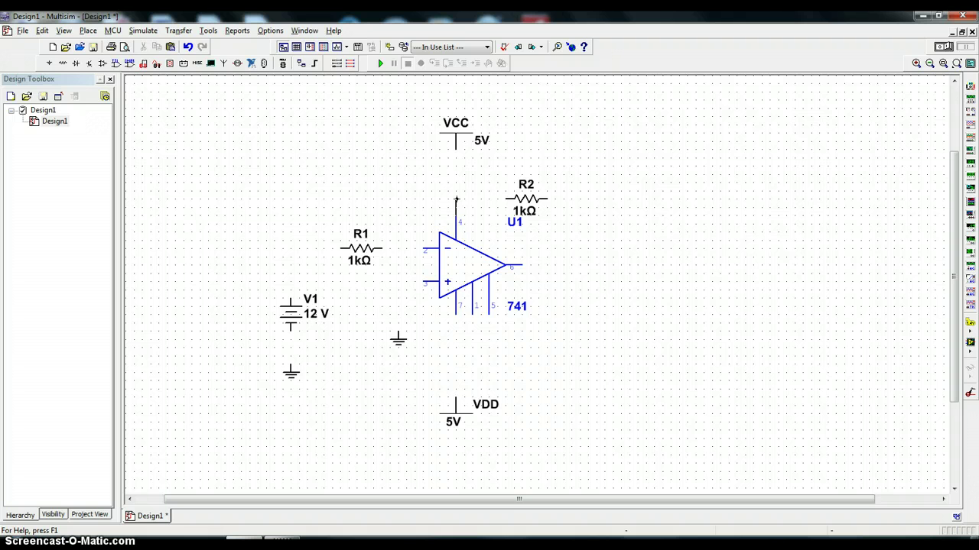
pyautogui.moveTo(456, 198); pyautogui.dragTo(456, 156)
pyautogui.moveTo(456, 153); pyautogui.dragTo(456, 153)
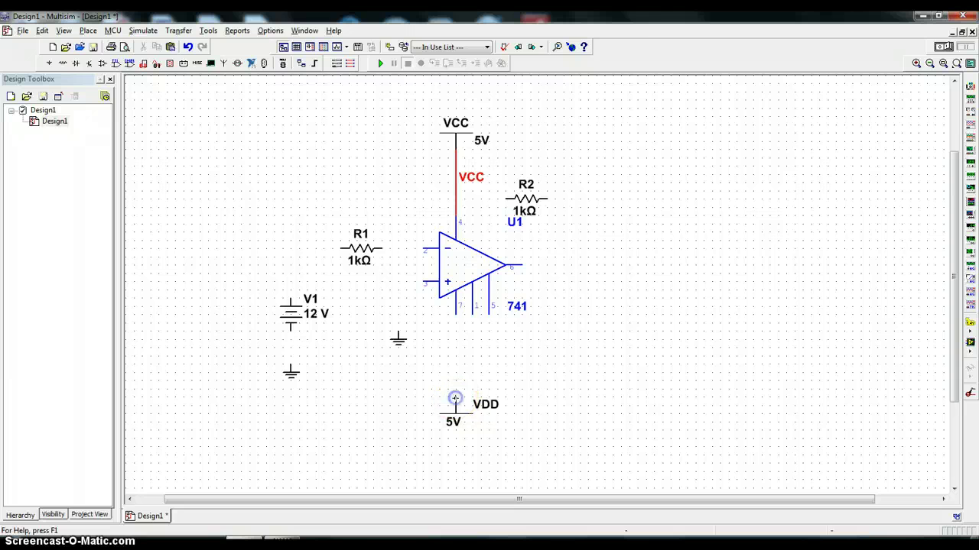
pyautogui.moveTo(456, 398); pyautogui.dragTo(456, 315)
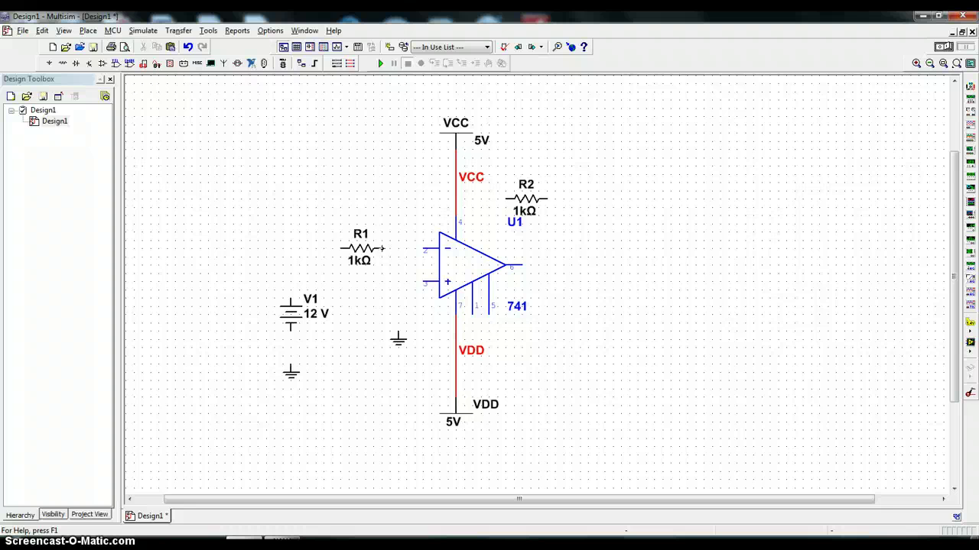
# Wire the right end of resistor R1 to the op-amp's inverting input, pin 2
pyautogui.click(382, 249)
pyautogui.click(423, 248)
pyautogui.click(576, 273)
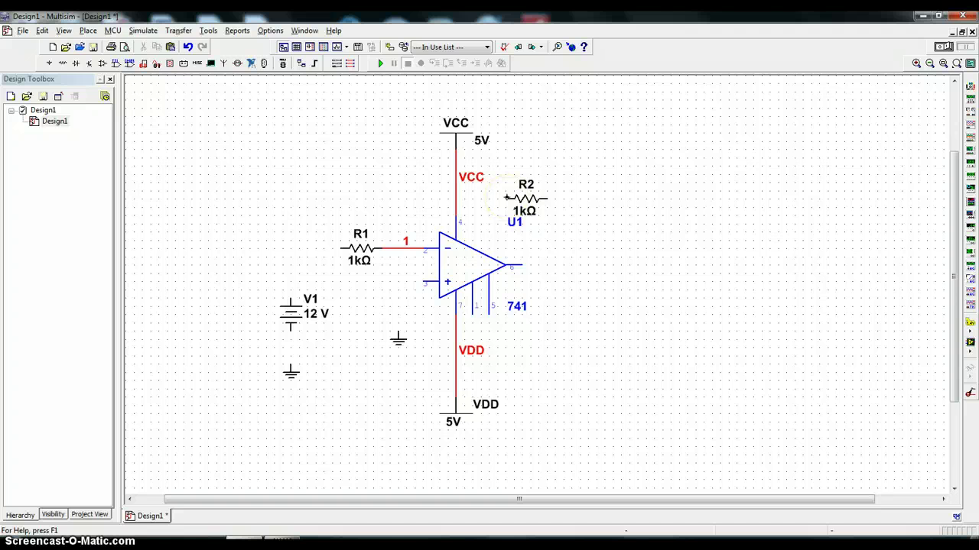
# Wire R2 as the feedback resistor, from the junction between R1 and pin 2 to the op-amp output, pin 6
pyautogui.click(503, 199)
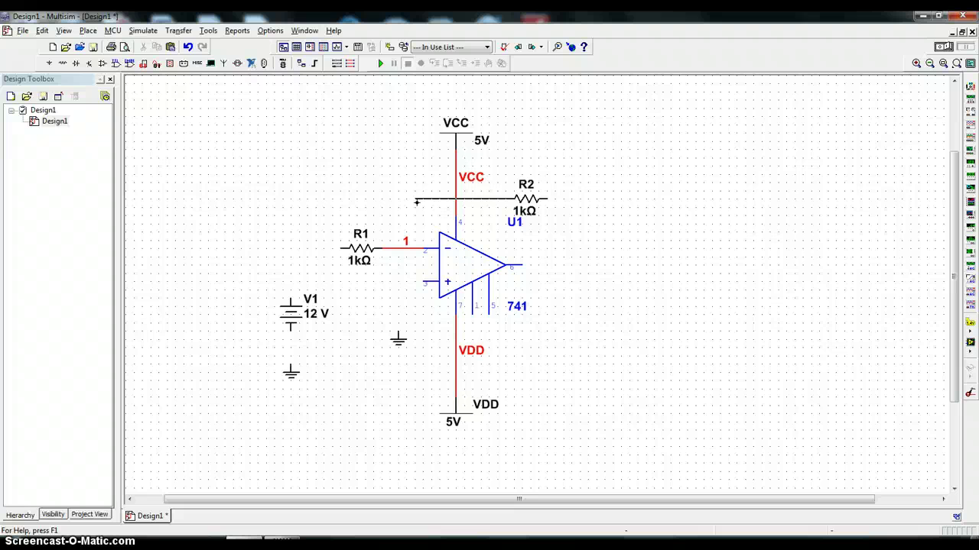
pyautogui.moveTo(415, 201); pyautogui.dragTo(400, 202)
pyautogui.moveTo(400, 202); pyautogui.dragTo(399, 247)
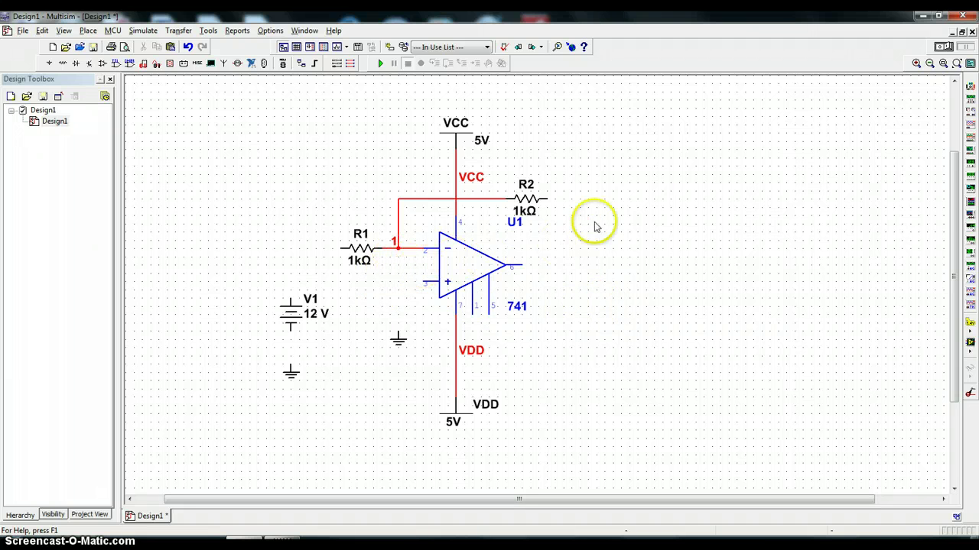
pyautogui.click(547, 199)
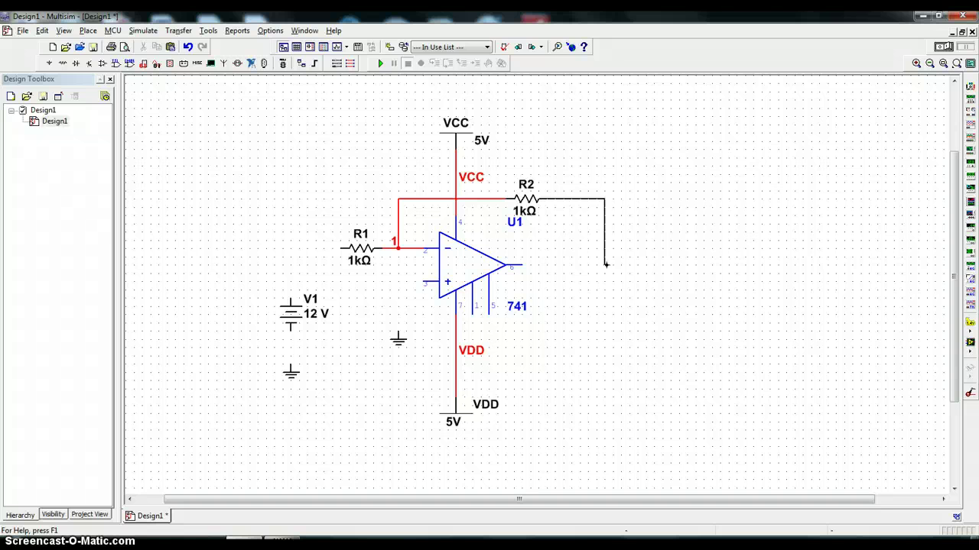
pyautogui.moveTo(605, 264); pyautogui.dragTo(525, 266)
pyautogui.click(523, 266)
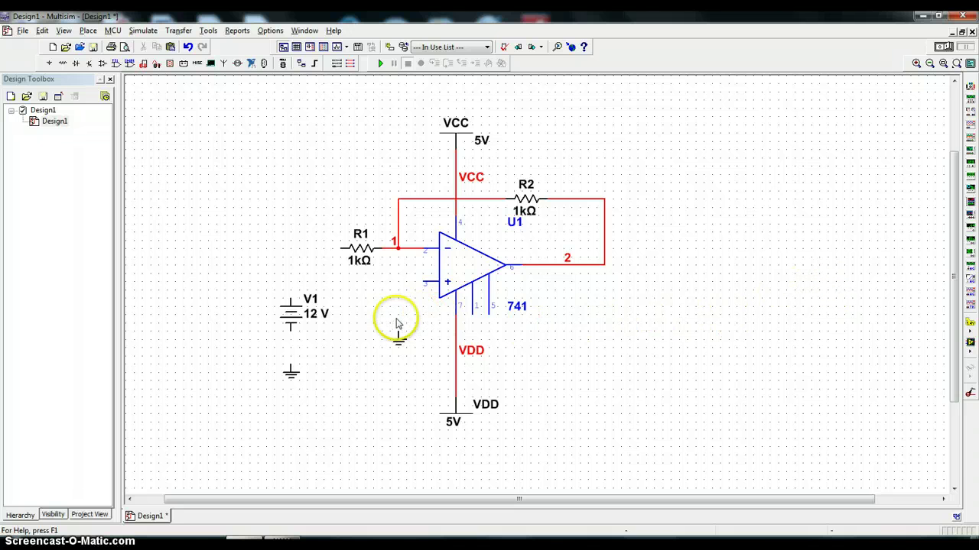
# Wire the positive terminal of V1 to the free end of R1 and its negative terminal to the ground below
pyautogui.click(289, 298)
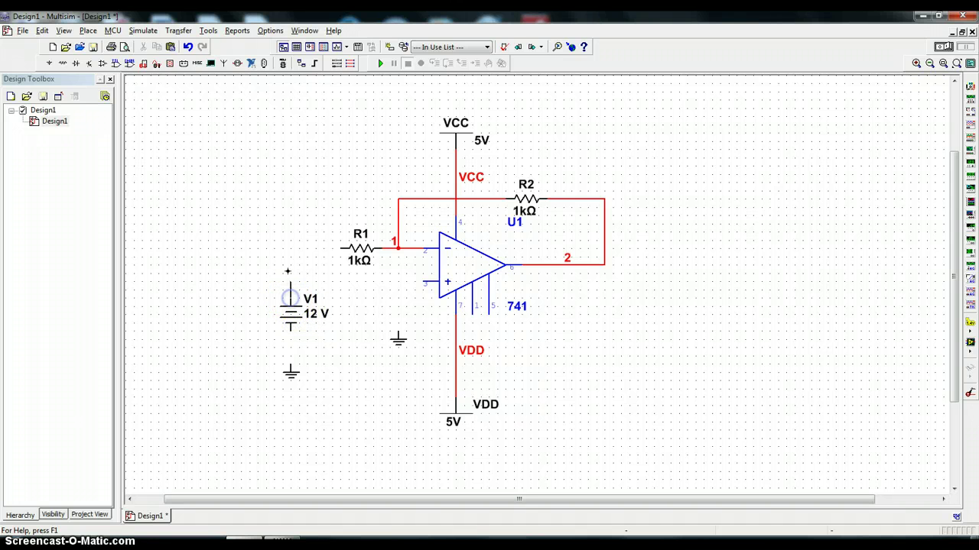
pyautogui.click(339, 247)
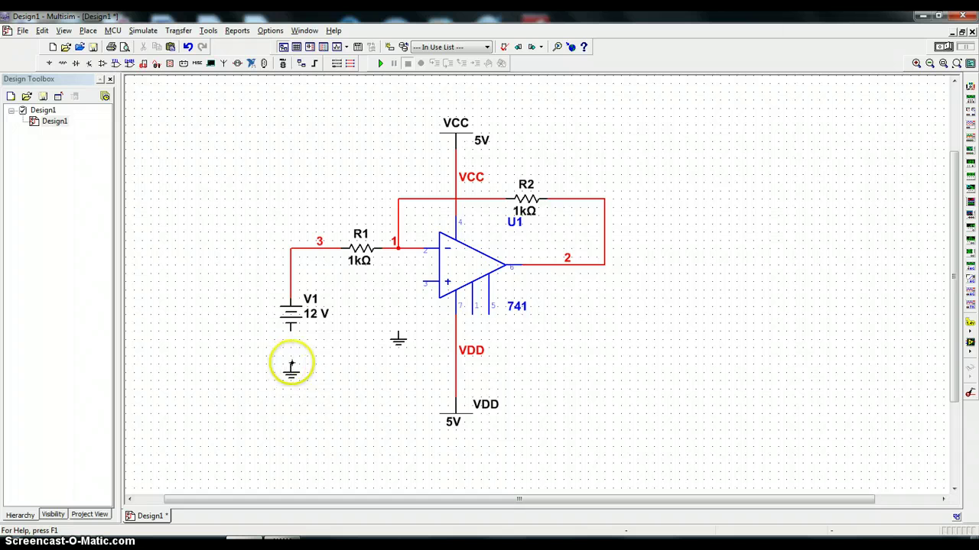
pyautogui.click(291, 362)
pyautogui.click(290, 327)
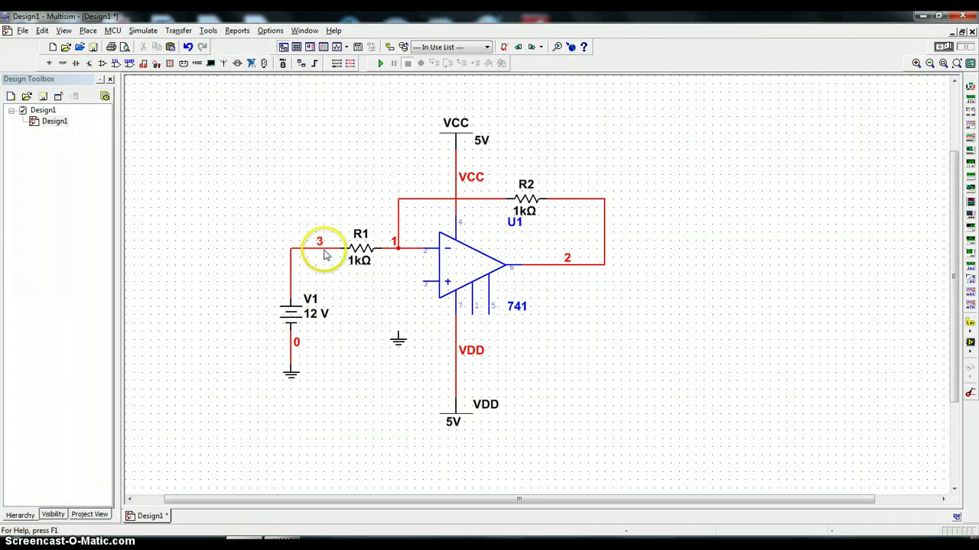
# Check the Show all option for net names in the sheet properties and close them without applying changes
pyautogui.click(270, 31)
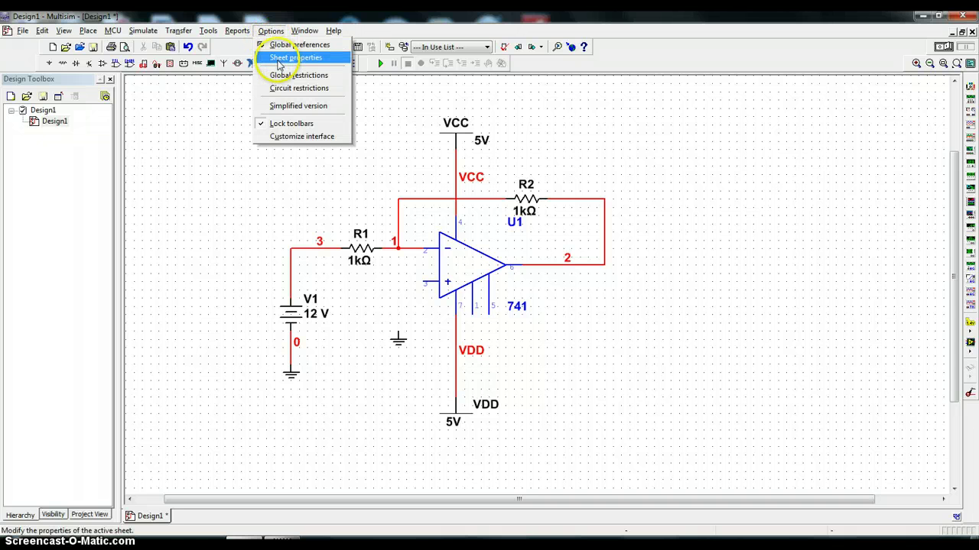
pyautogui.click(280, 59)
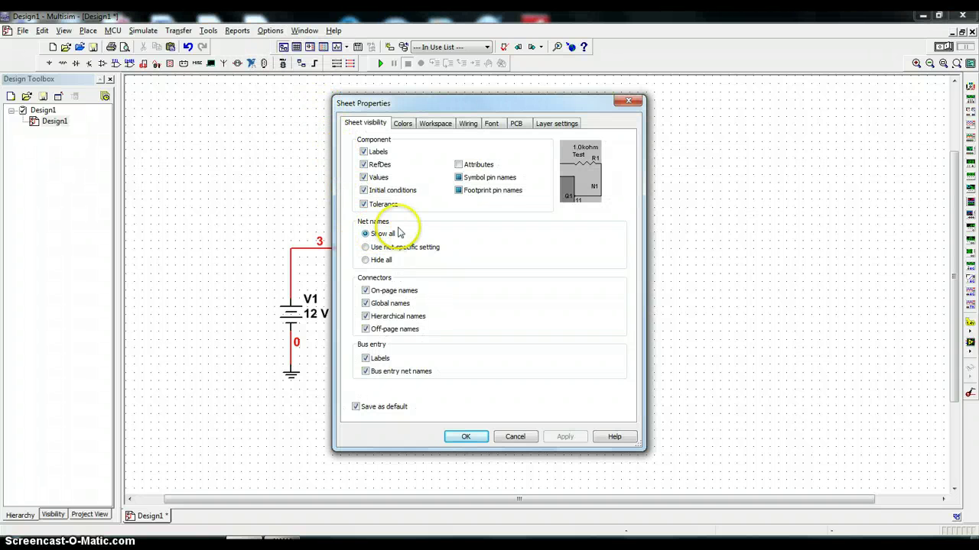
pyautogui.click(365, 234)
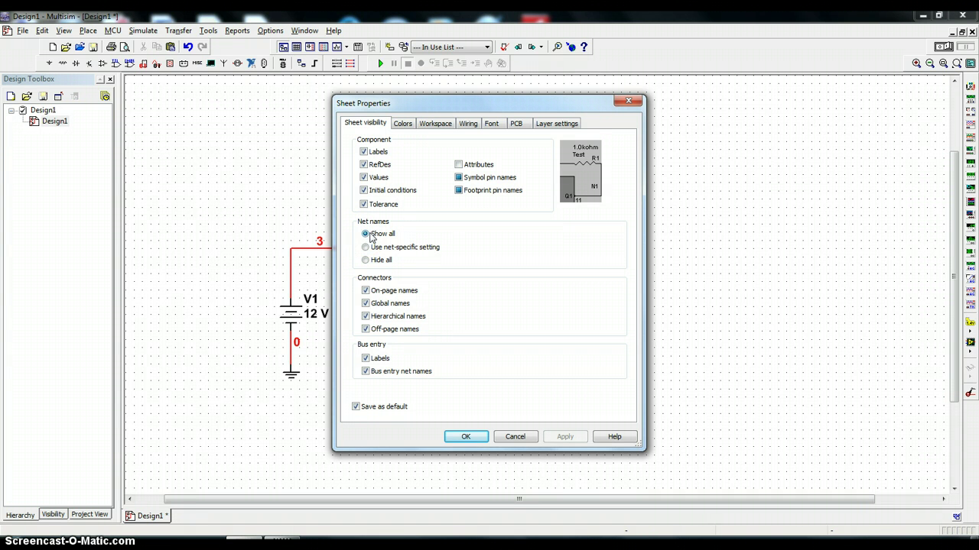
pyautogui.click(366, 235)
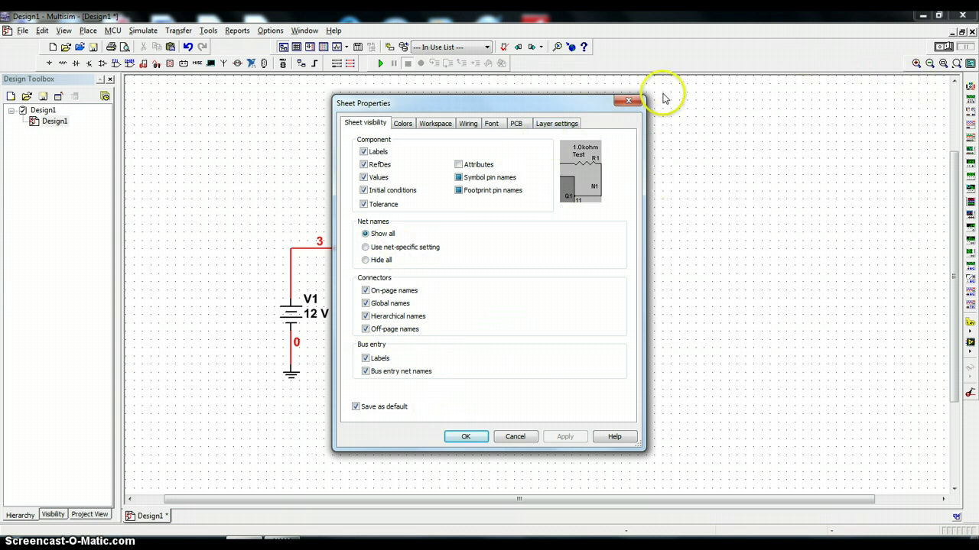
pyautogui.click(630, 101)
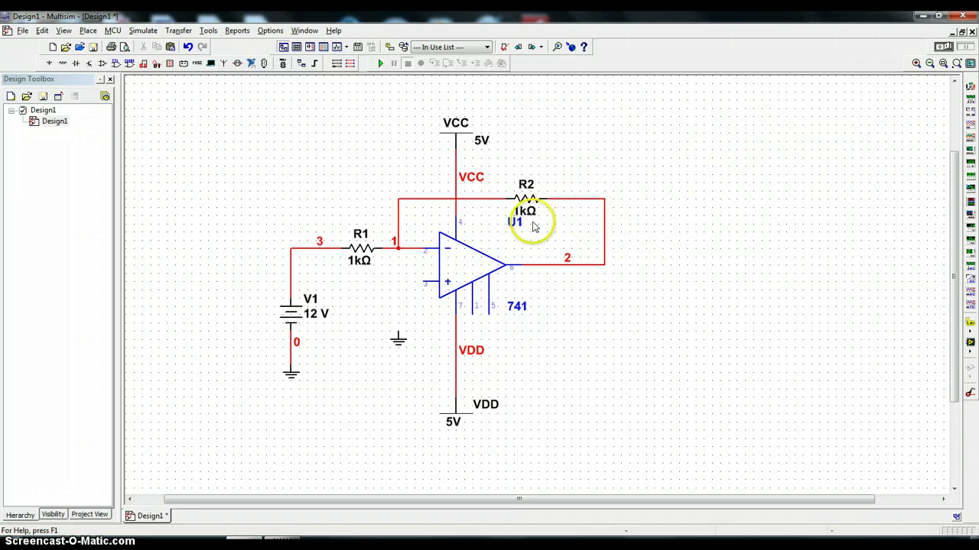
# Move resistor R2 slightly left to tighten the feedback loop around the op-amp
pyautogui.moveTo(526, 199)
pyautogui.mouseDown()
pyautogui.moveTo(490, 205)
pyautogui.moveTo(528, 201)
pyautogui.moveTo(494, 200)
pyautogui.moveTo(509, 199)
pyautogui.mouseUp()
pyautogui.click(711, 224)
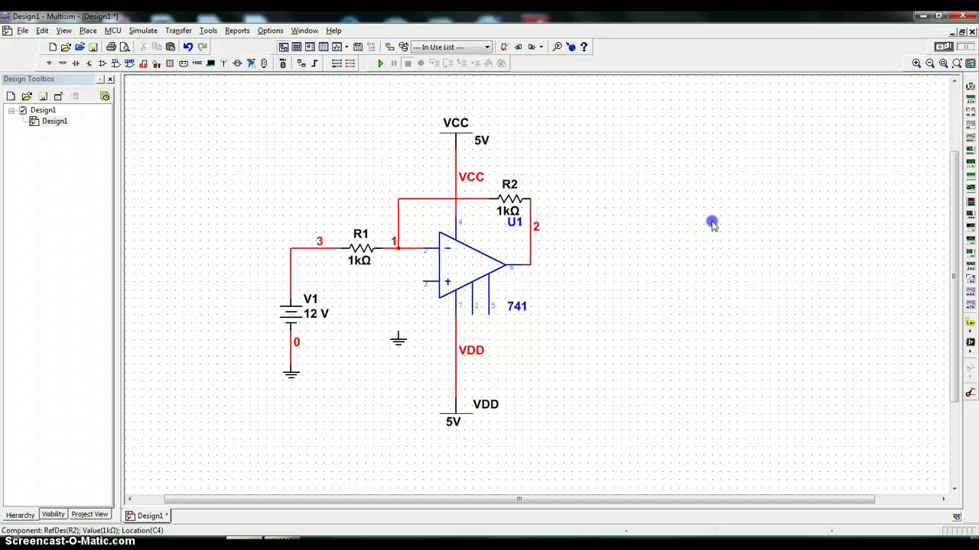
# Move the vertical wire between R2 and the op-amp output further right to widen the feedback loop
pyautogui.click(530, 233)
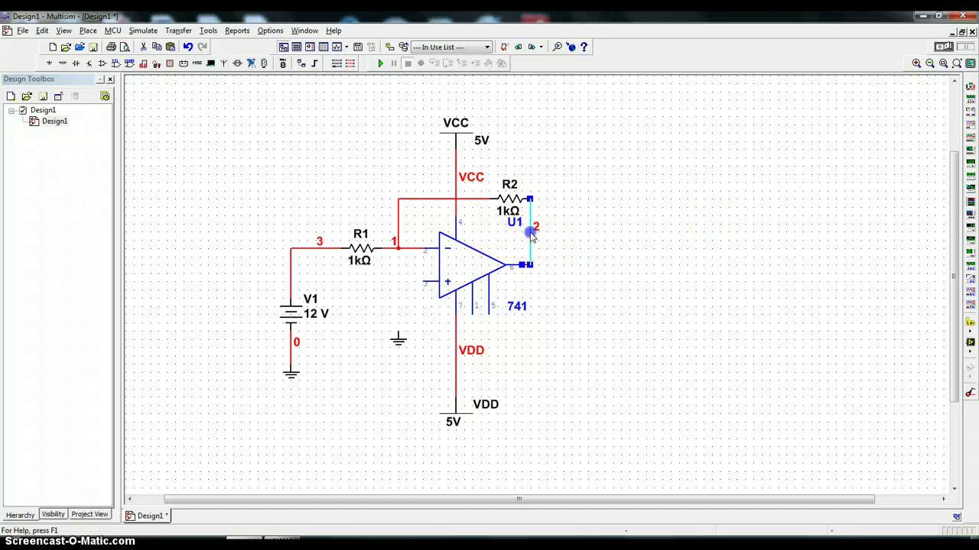
pyautogui.moveTo(532, 233); pyautogui.dragTo(542, 234)
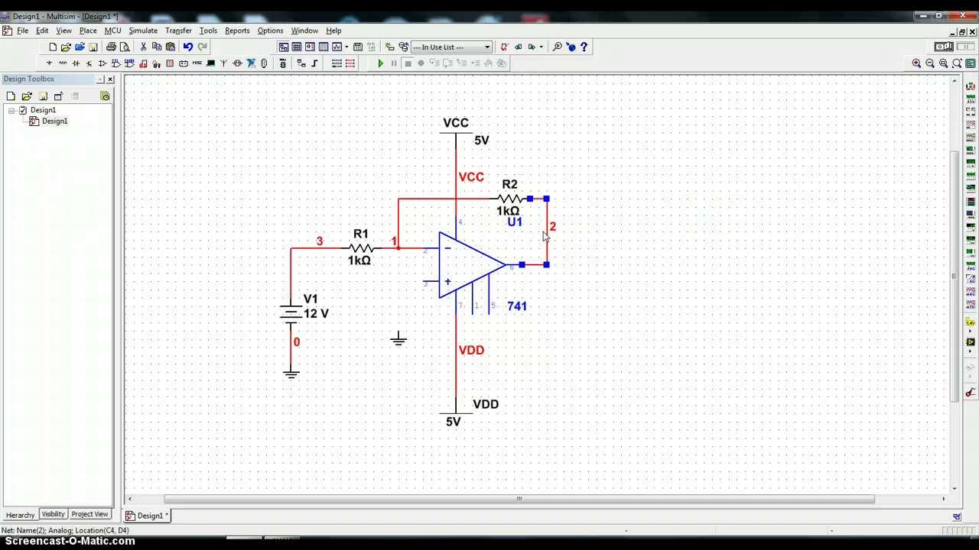
pyautogui.click(551, 234)
pyautogui.moveTo(550, 229); pyautogui.dragTo(581, 233)
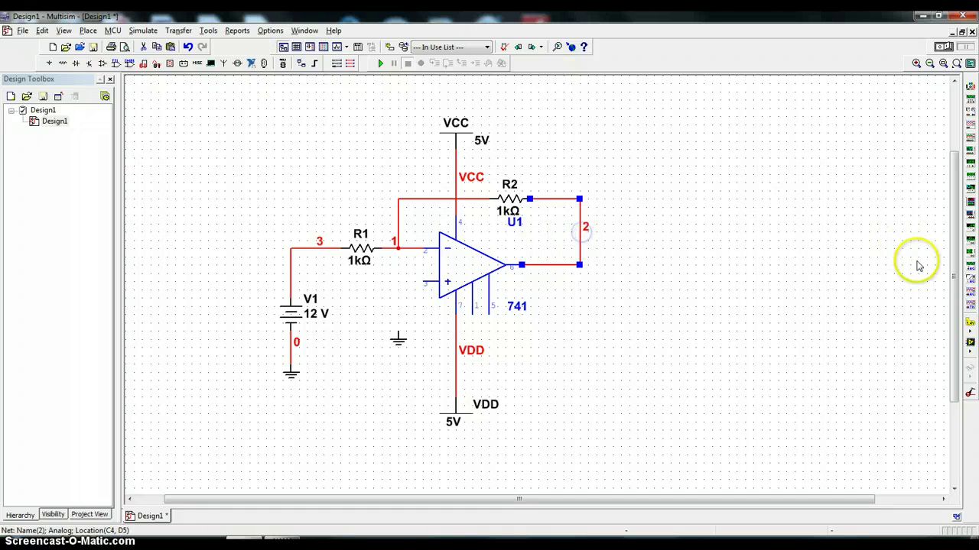
pyautogui.click(909, 276)
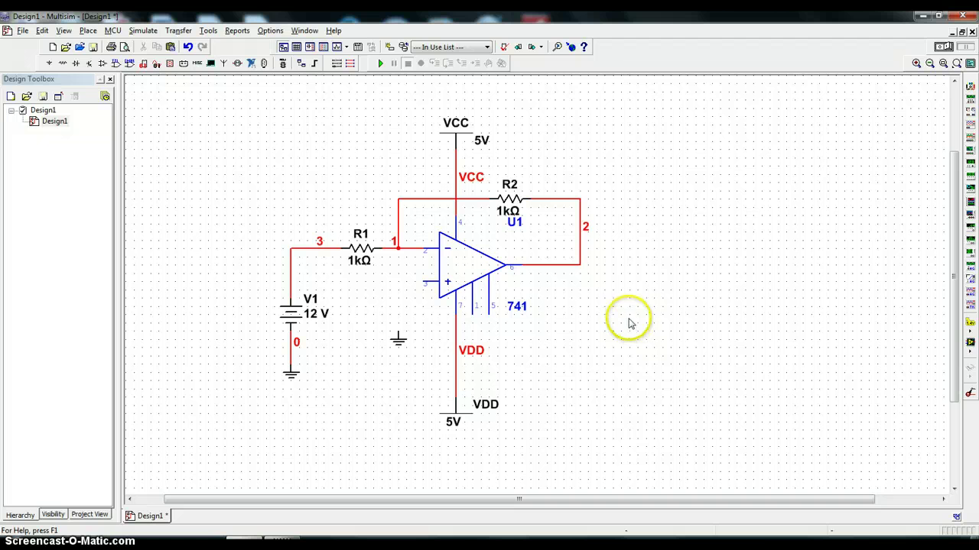
# Wire the free ground symbol below the op-amp inputs to the non-inverting input, pin 3
pyautogui.click(398, 330)
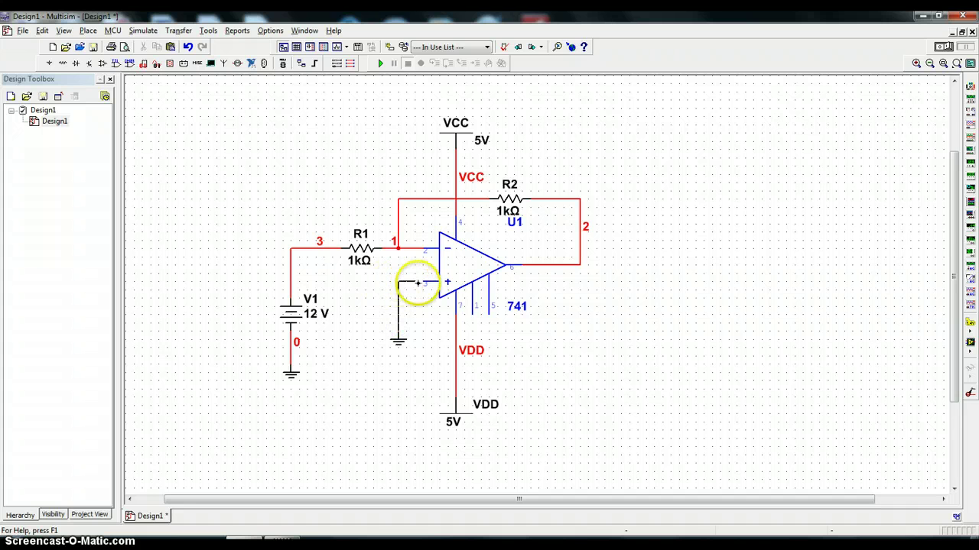
pyautogui.click(418, 283)
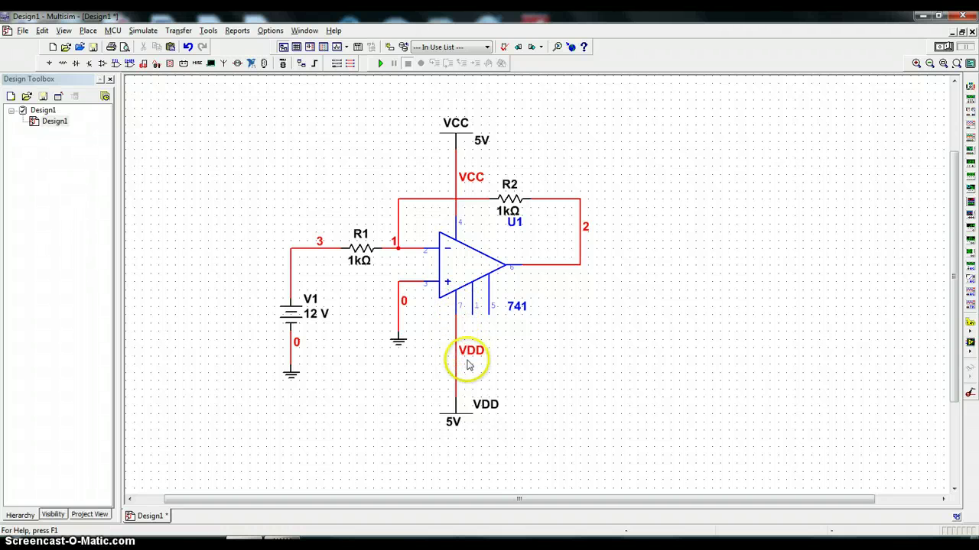
# Set the voltage of the VDD supply below the op-amp to 15 V
pyautogui.doubleClick(456, 417)
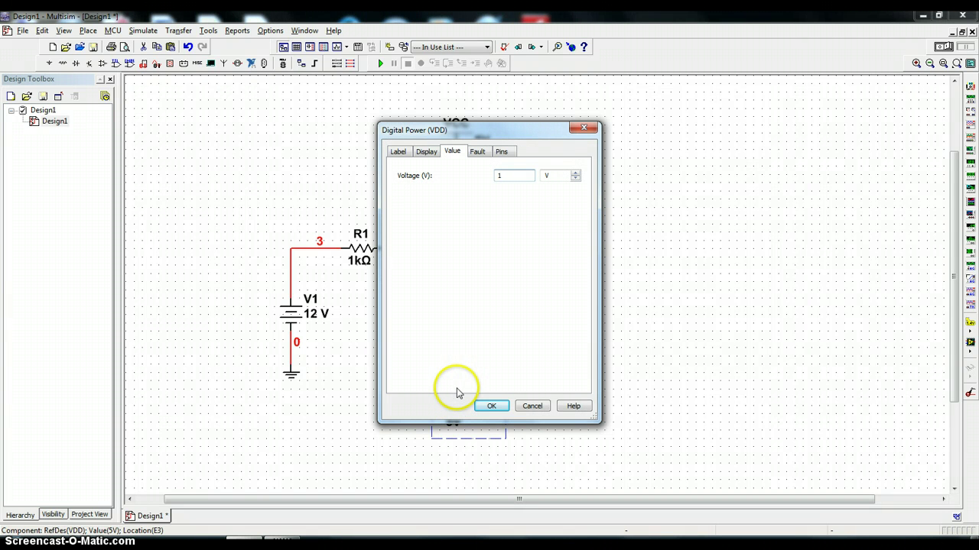
pyautogui.write('15')
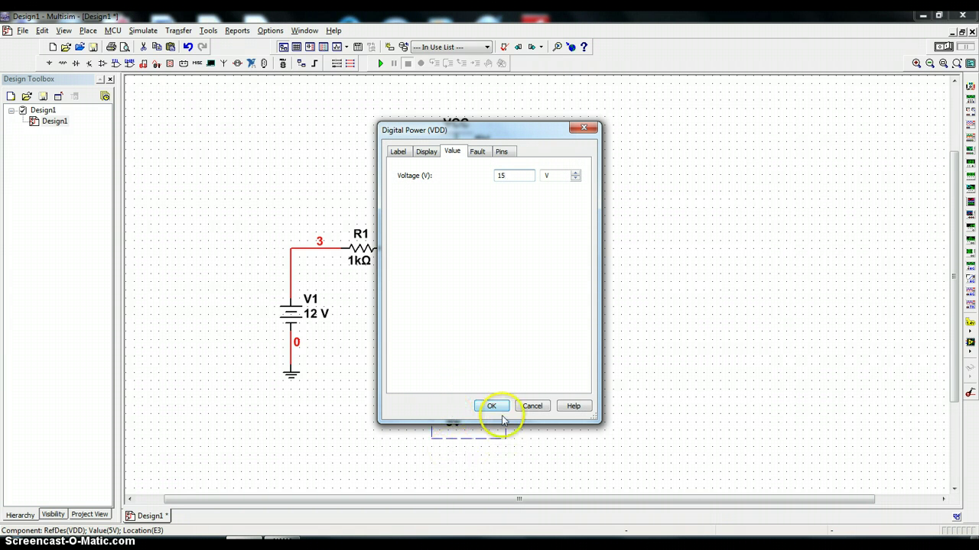
pyautogui.click(491, 406)
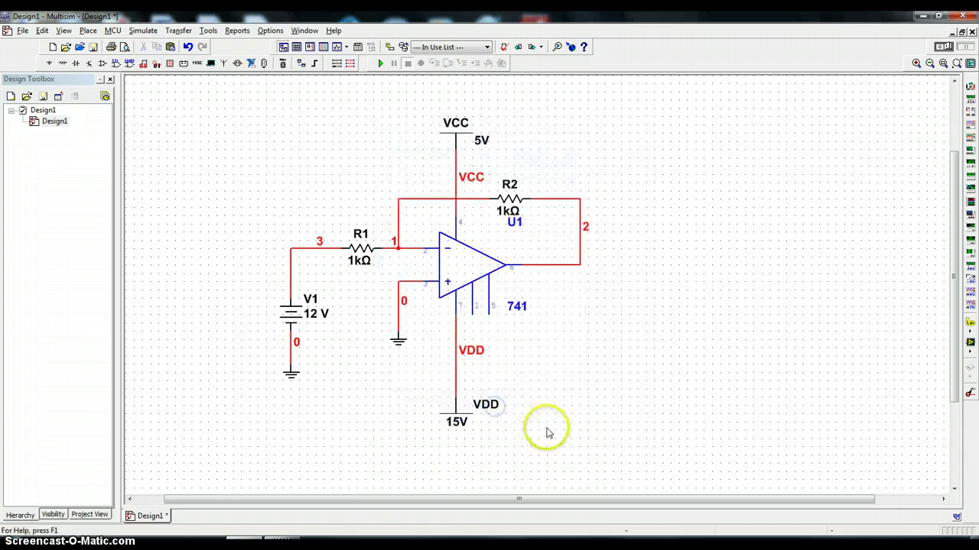
# Set the voltage of the VCC supply above the op-amp to -15 V
pyautogui.doubleClick(457, 136)
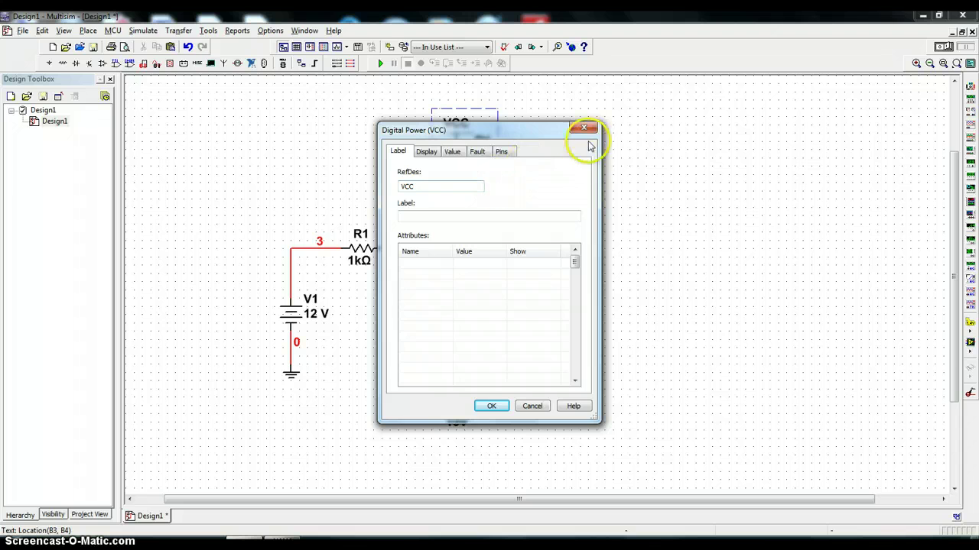
pyautogui.click(583, 127)
pyautogui.doubleClick(448, 138)
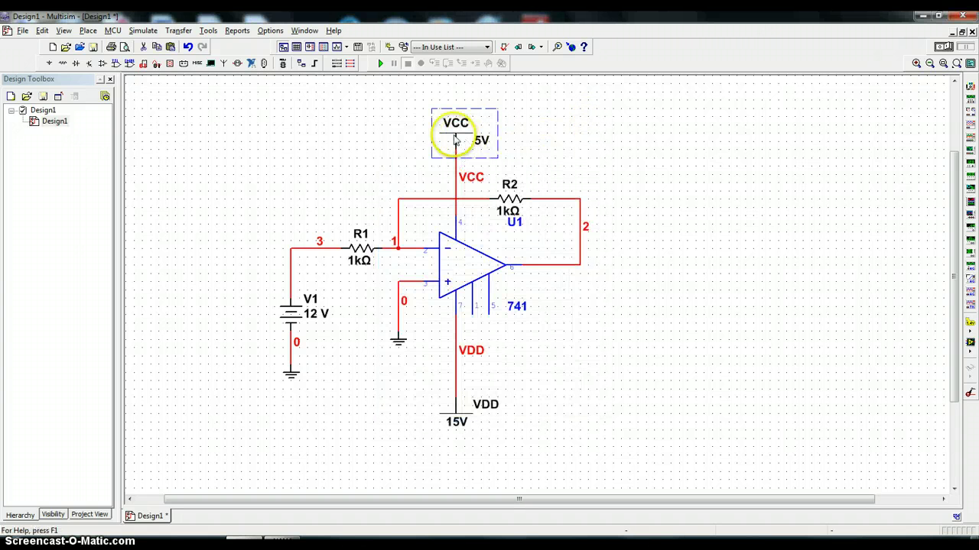
pyautogui.click(457, 156)
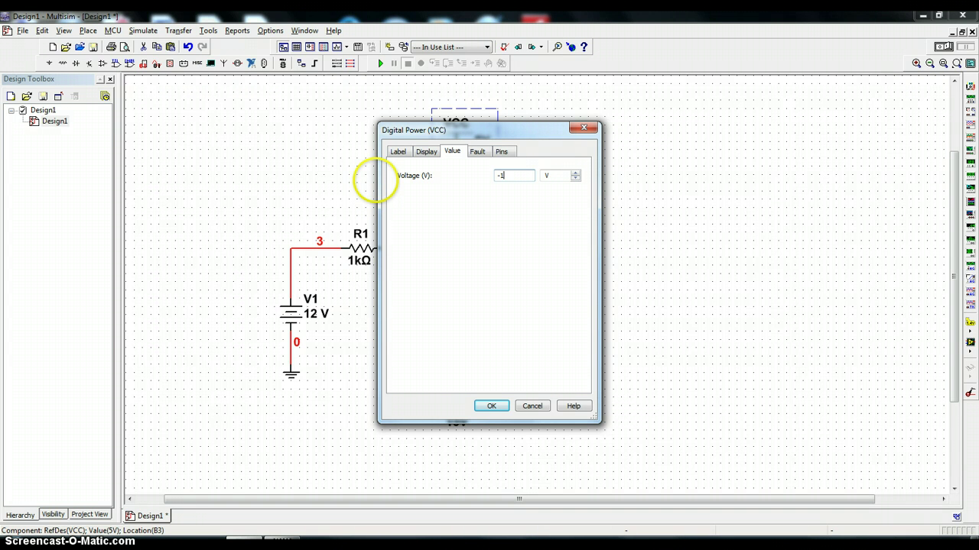
pyautogui.click(492, 407)
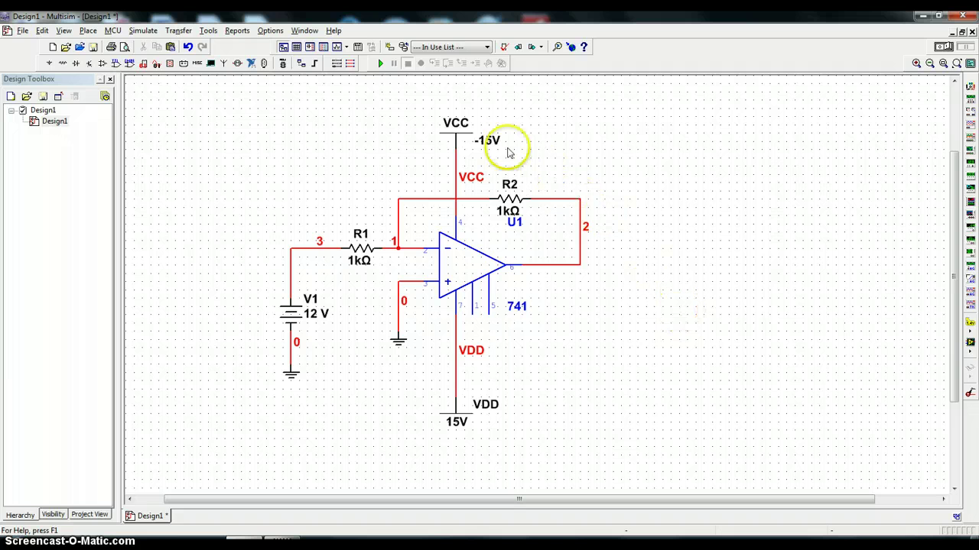
# Change the reference designator of the VDD supply to VPOS
pyautogui.doubleClick(456, 419)
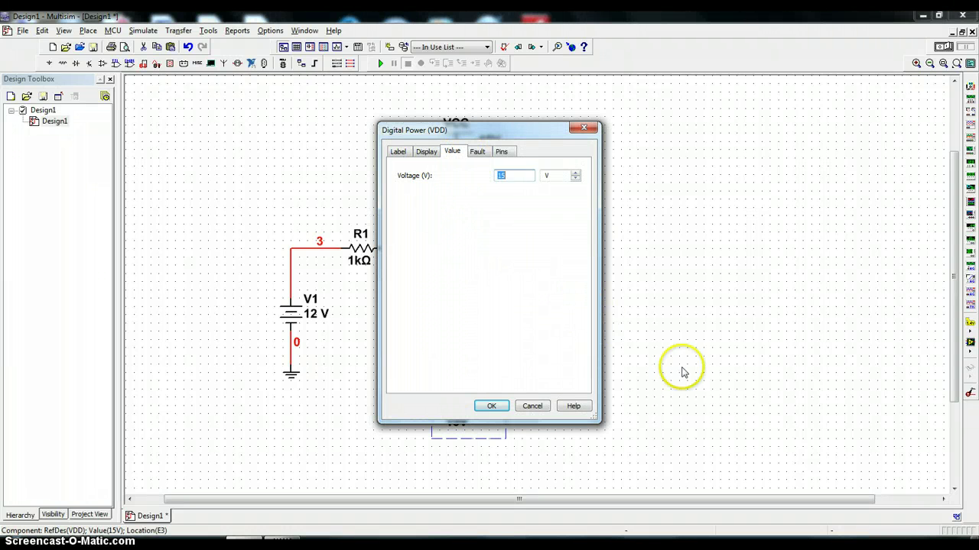
pyautogui.click(397, 155)
pyautogui.click(416, 186)
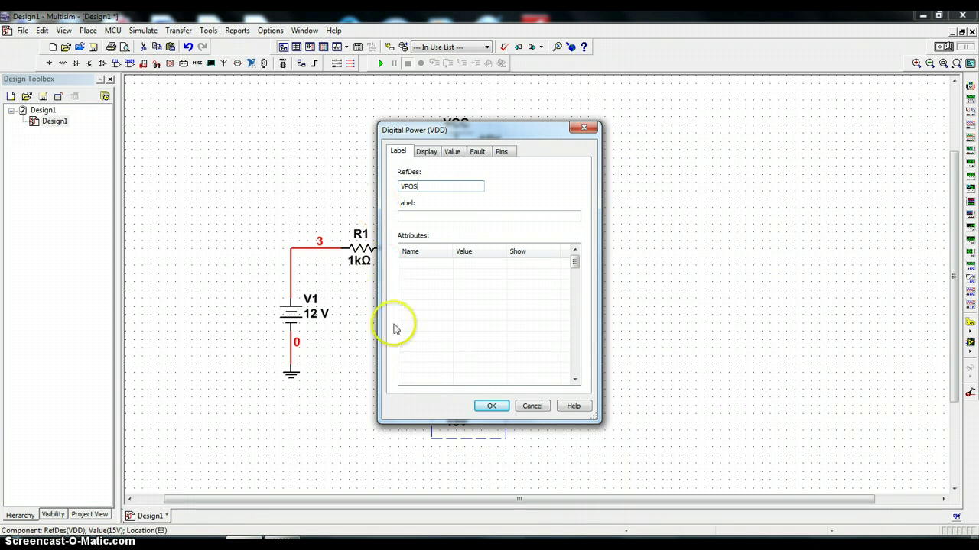
pyautogui.click(491, 406)
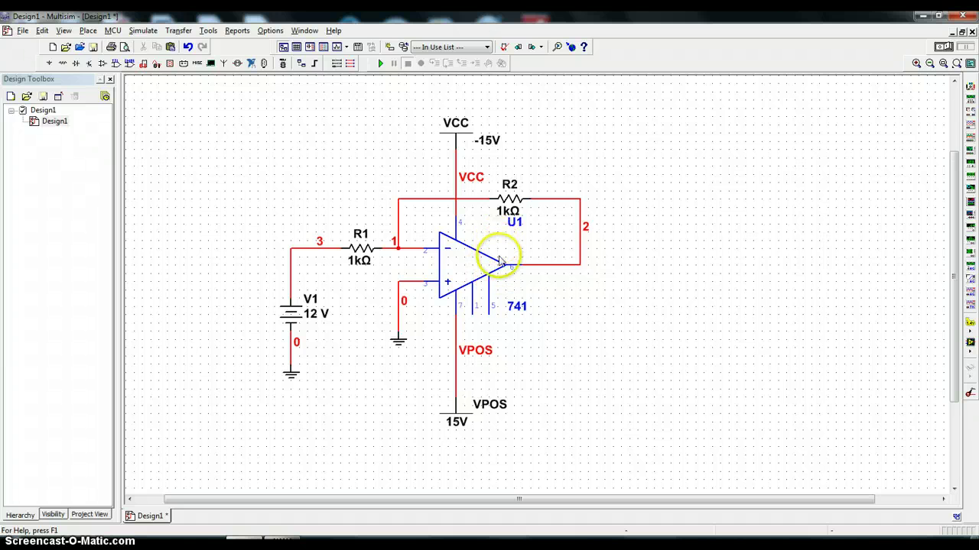
# Set the resistance of feedback resistor R2 to 20k ohms
pyautogui.doubleClick(511, 201)
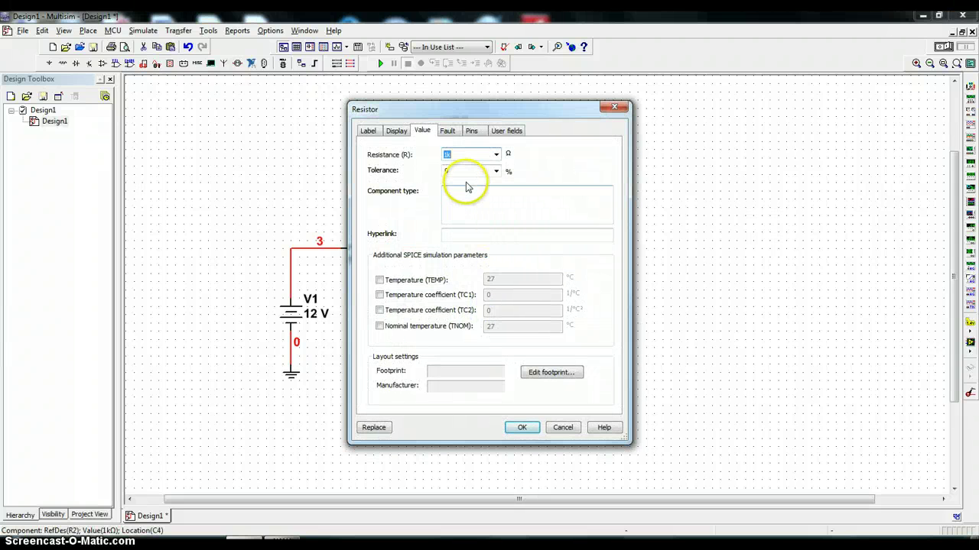
pyautogui.click(454, 153)
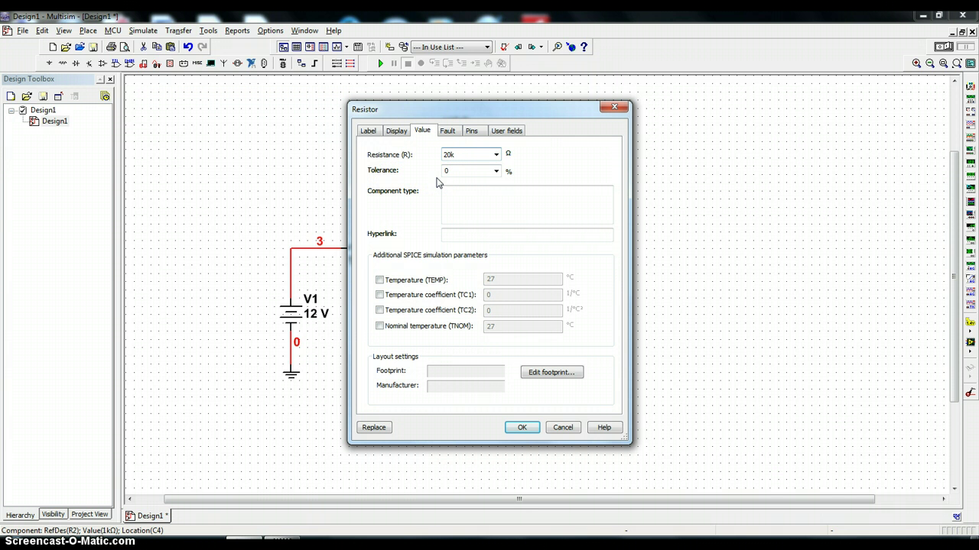
pyautogui.click(448, 156)
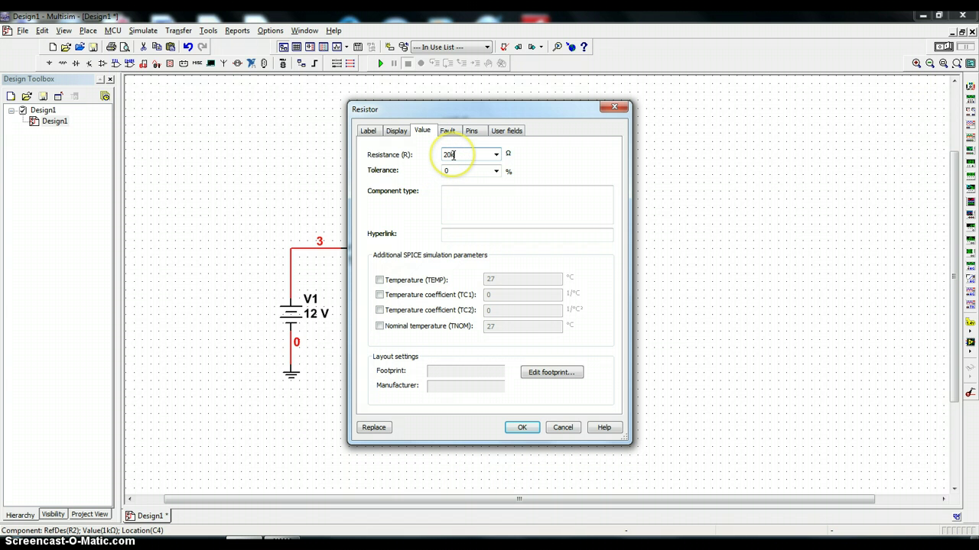
pyautogui.click(523, 427)
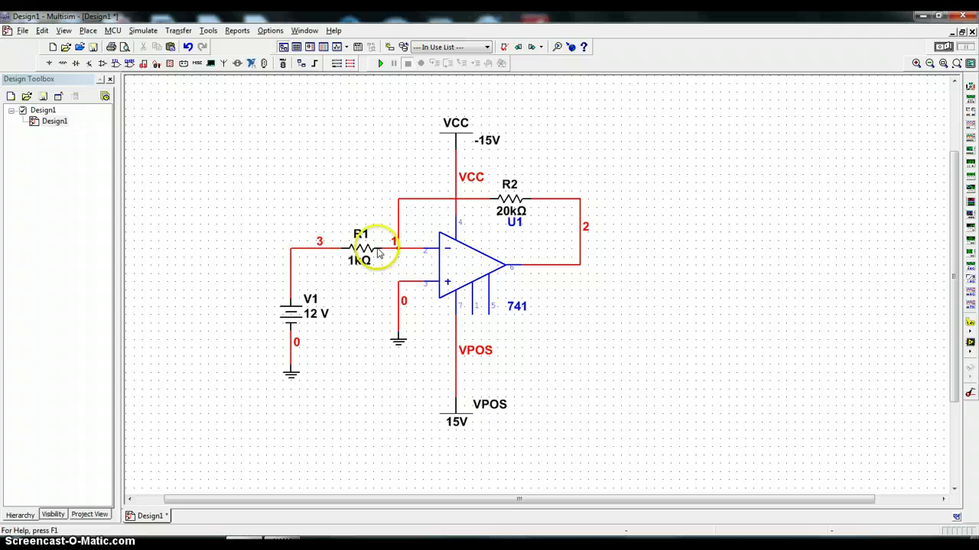
# Set the resistance of input resistor R1 to 5k ohms
pyautogui.doubleClick(359, 251)
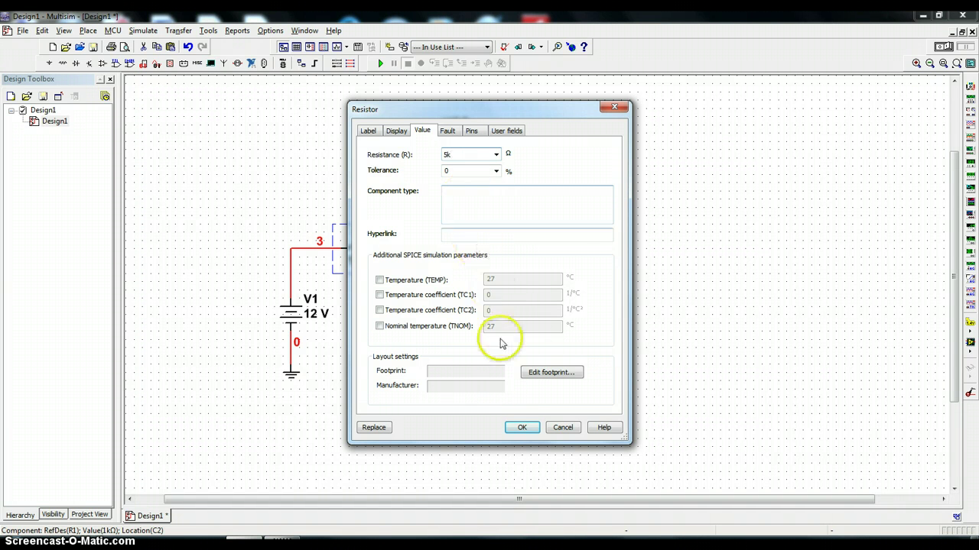
pyautogui.click(522, 424)
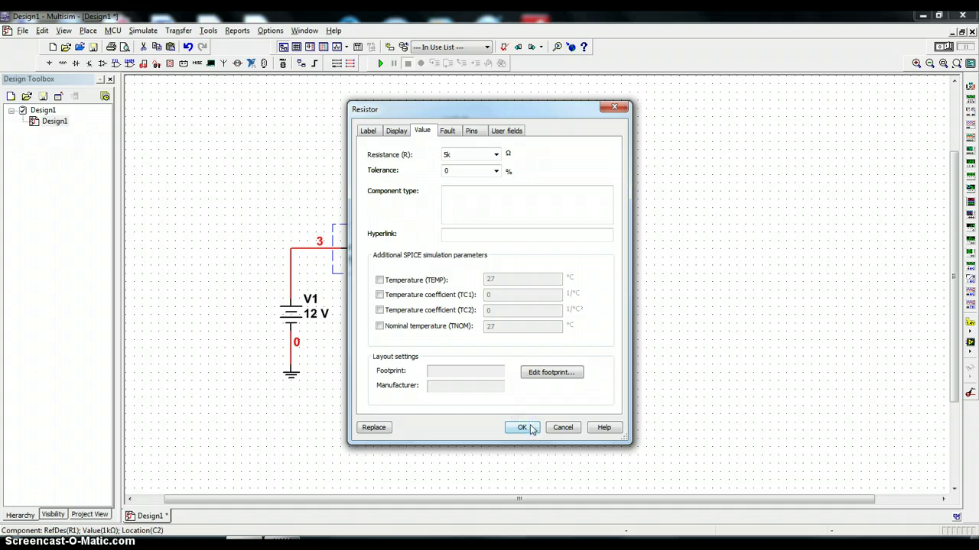
pyautogui.click(522, 427)
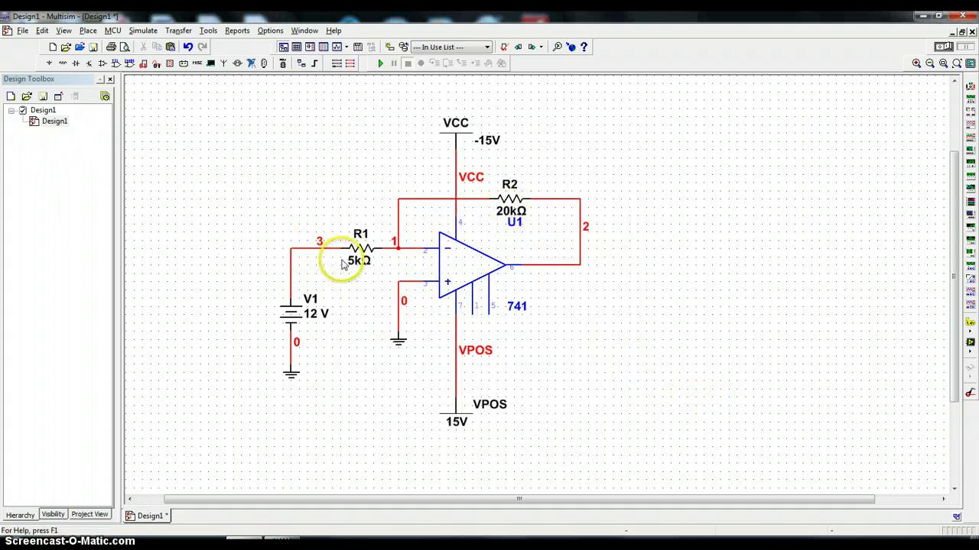
# Change the reference designator of feedback resistor R2 to Rf
pyautogui.doubleClick(512, 200)
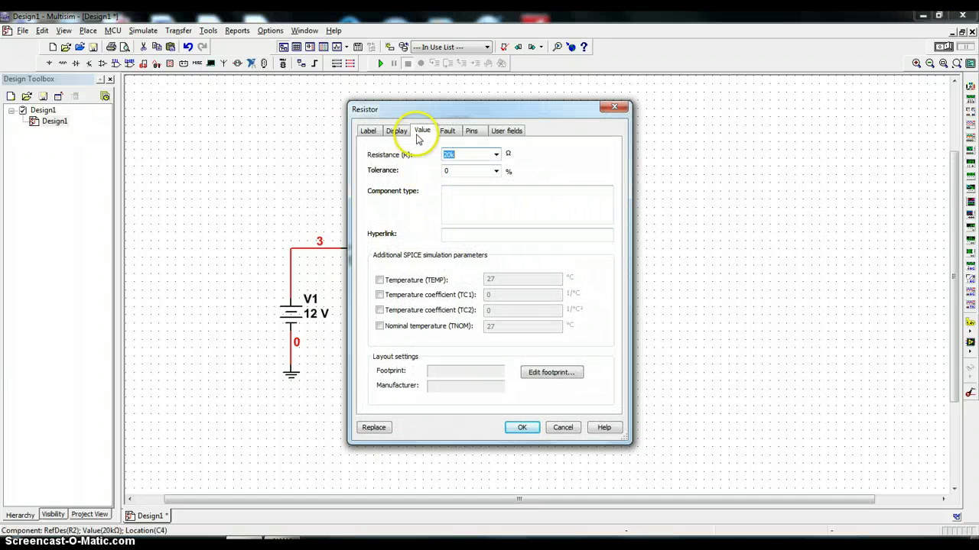
pyautogui.click(368, 131)
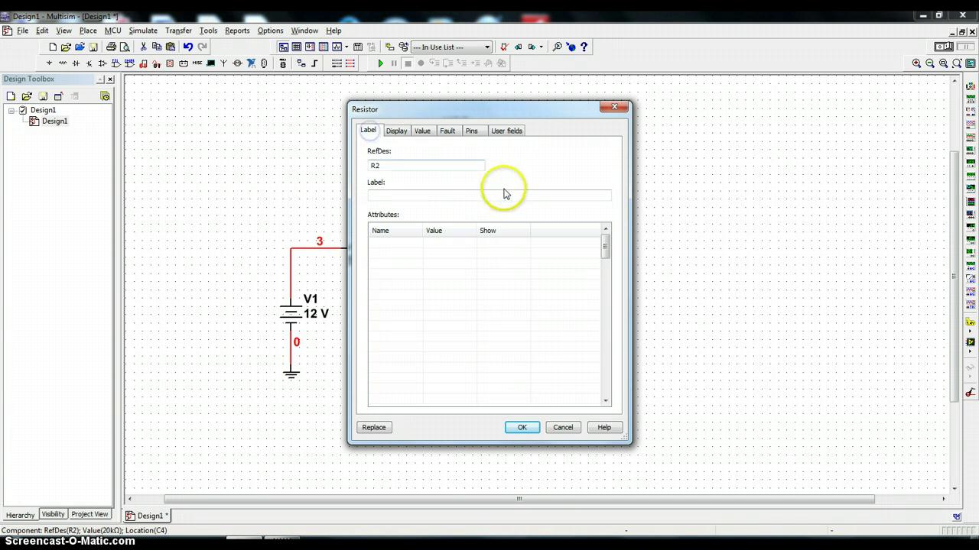
pyautogui.moveTo(386, 165); pyautogui.dragTo(332, 160)
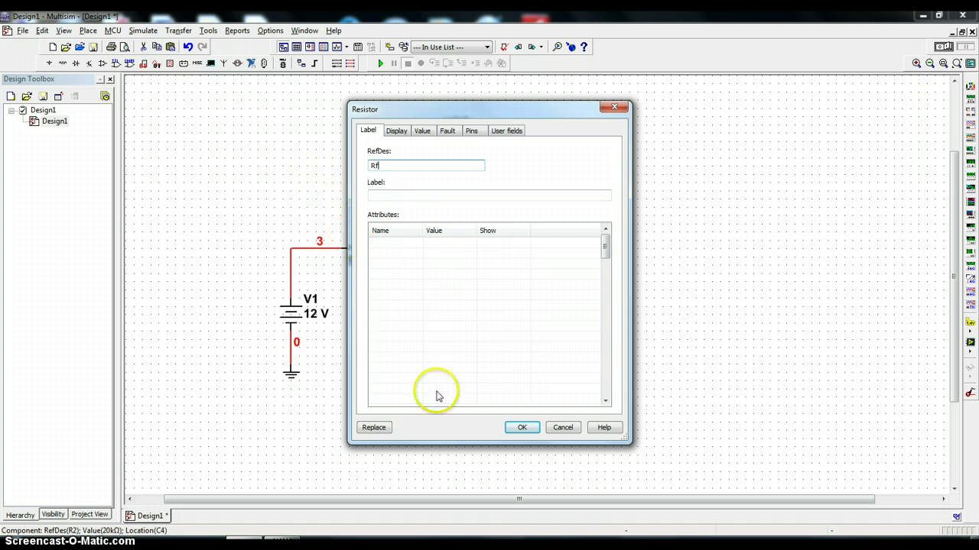
pyautogui.click(522, 428)
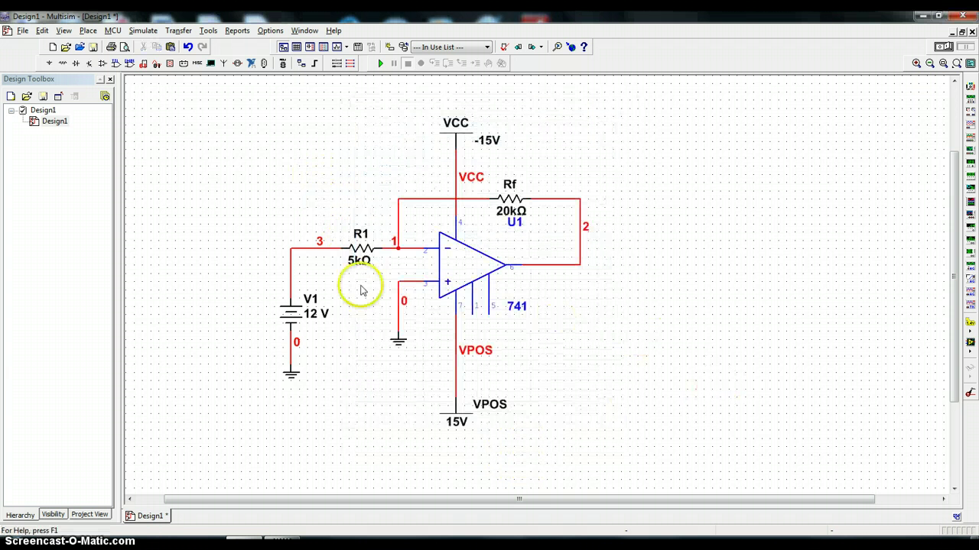
# Change the reference designator of input resistor R1 to Ri
pyautogui.doubleClick(361, 246)
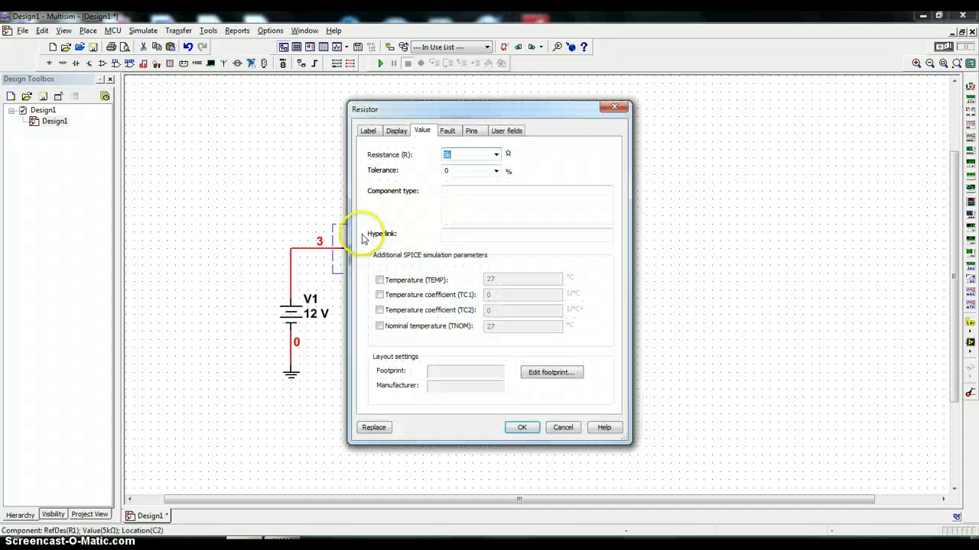
pyautogui.click(368, 135)
pyautogui.moveTo(465, 153); pyautogui.dragTo(418, 158)
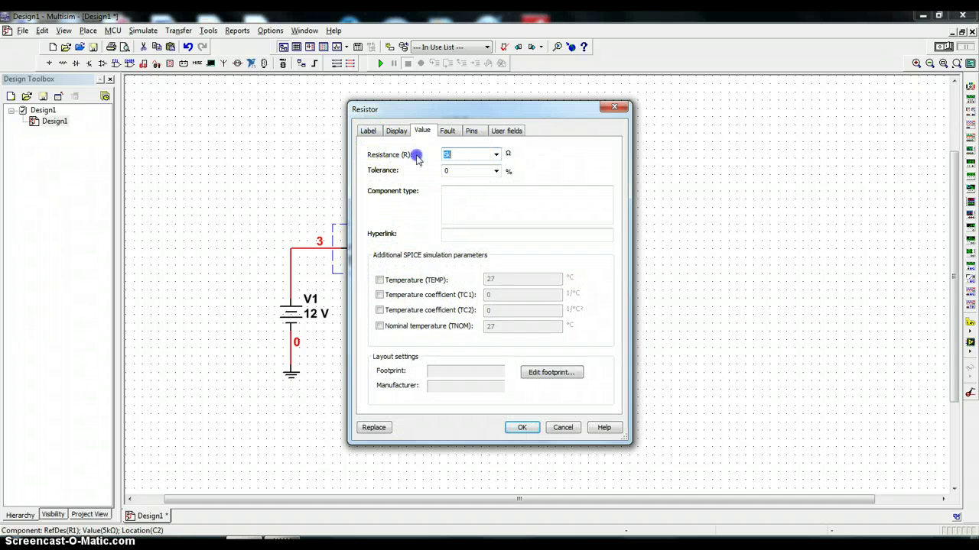
pyautogui.click(368, 131)
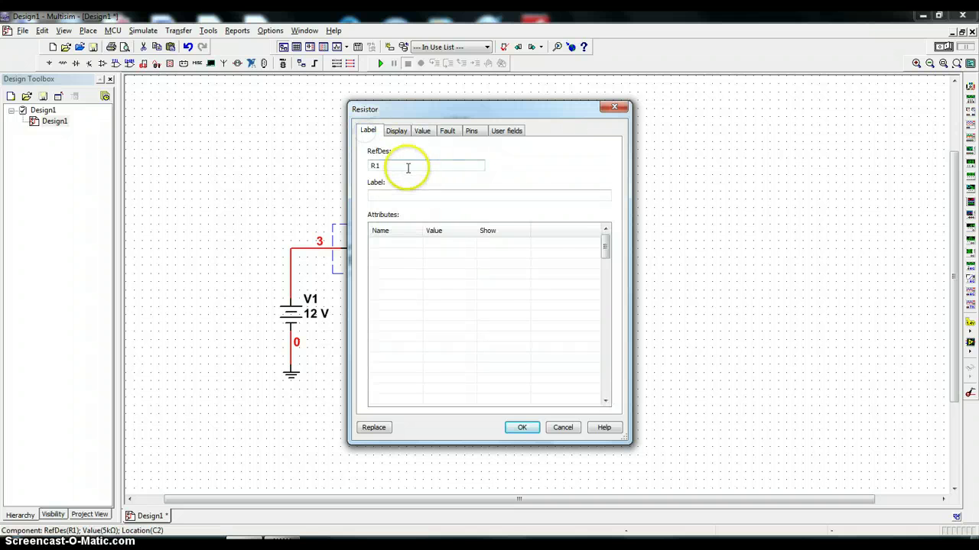
pyautogui.moveTo(375, 164); pyautogui.dragTo(341, 162)
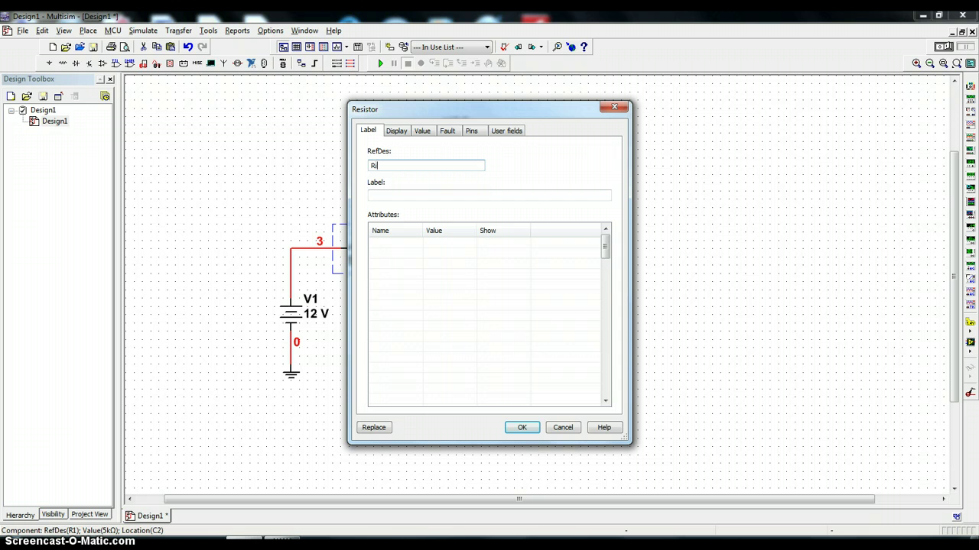
pyautogui.click(520, 427)
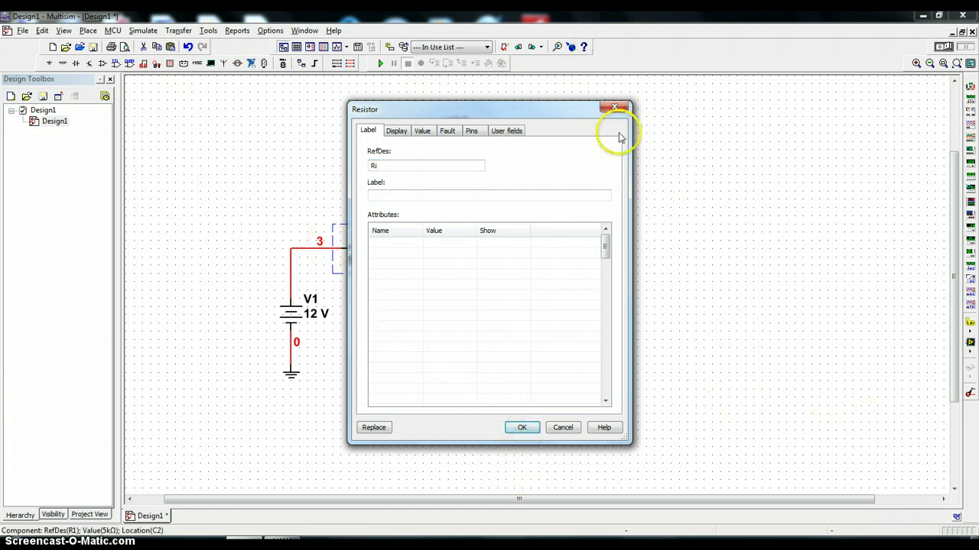
pyautogui.click(520, 428)
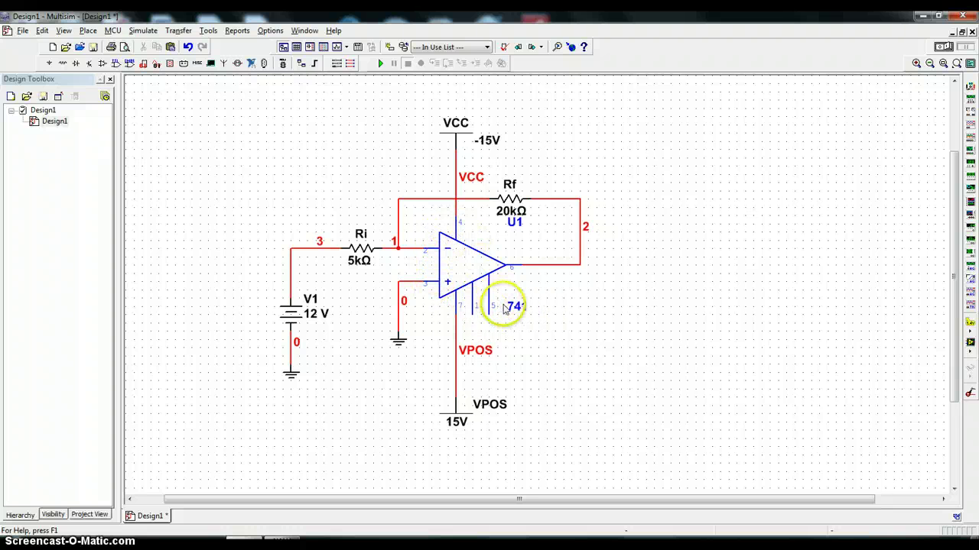
# Change the reference designator of the -15 V supply above the op-amp to VNEG
pyautogui.doubleClick(457, 136)
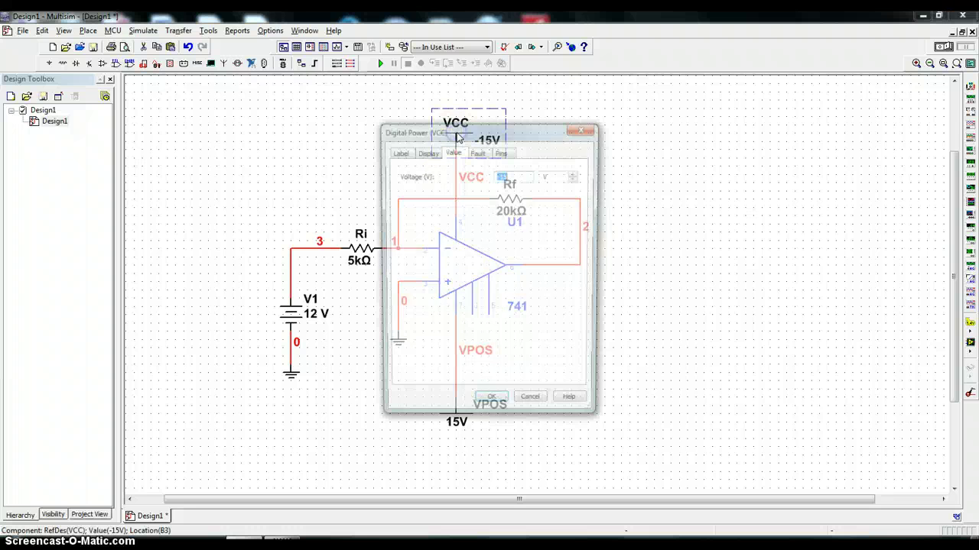
pyautogui.click(399, 152)
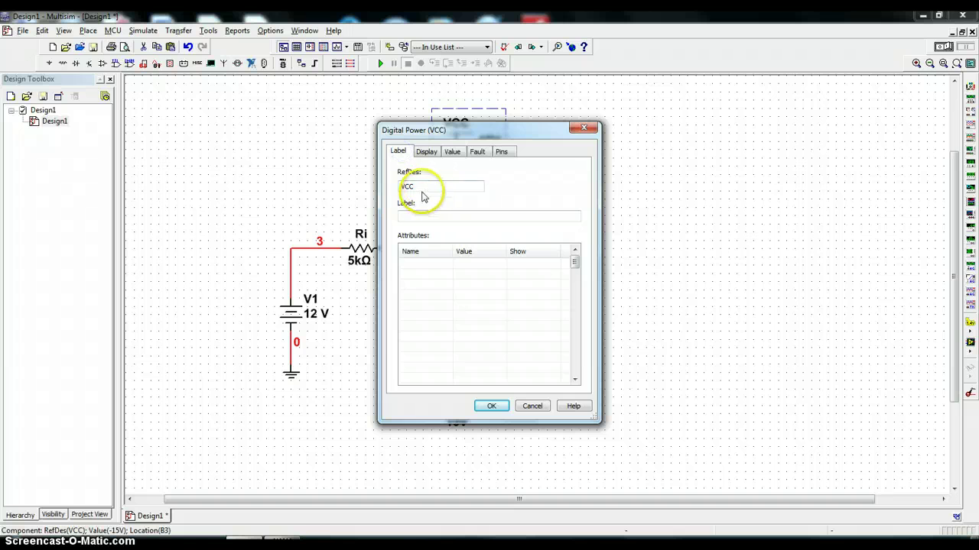
pyautogui.moveTo(419, 187); pyautogui.dragTo(399, 183)
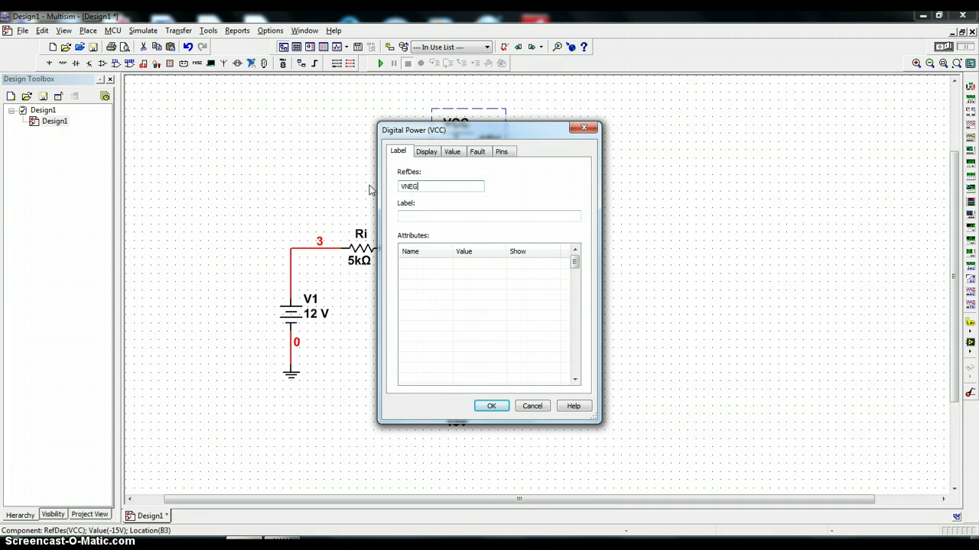
pyautogui.click(489, 406)
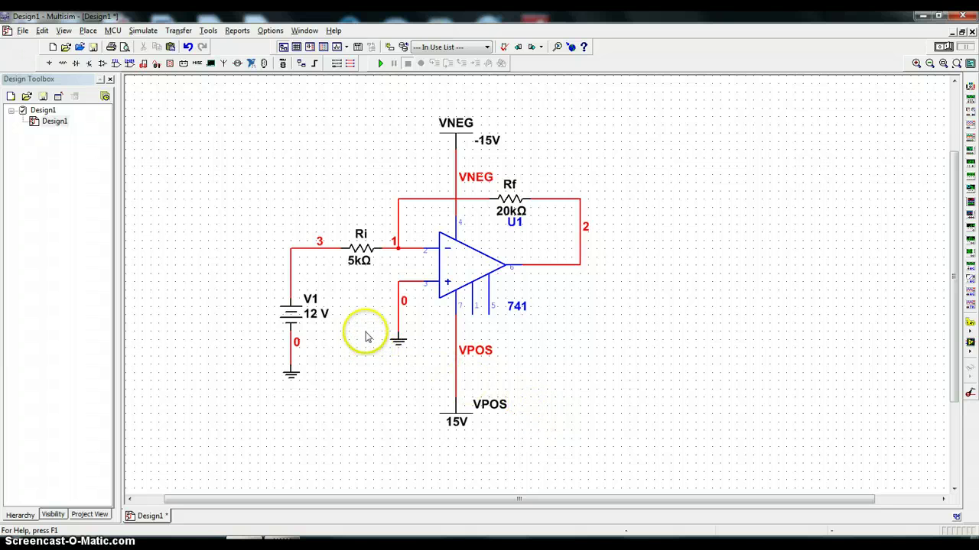
# Set the preferred name of the net between source V1 and input resistor Ri to "in"
pyautogui.doubleClick(311, 251)
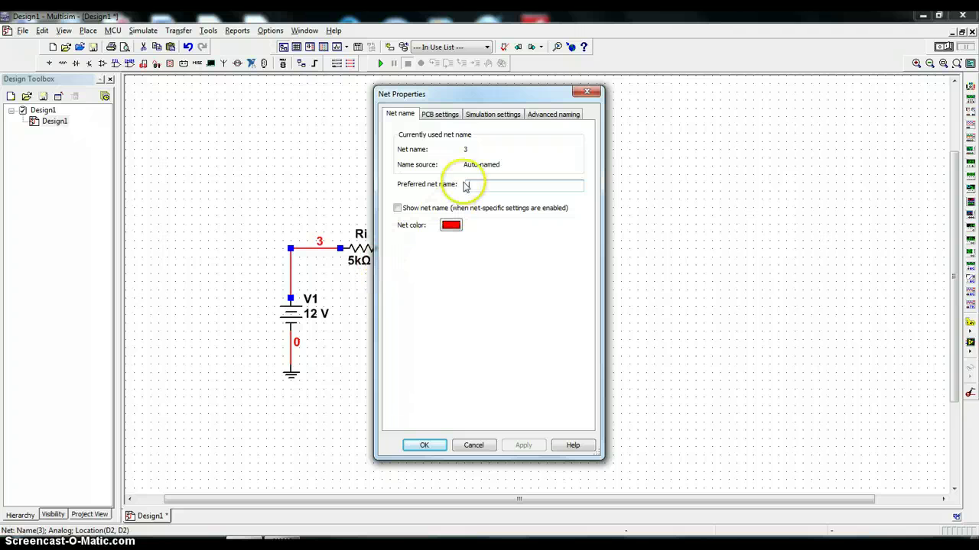
pyautogui.click(470, 150)
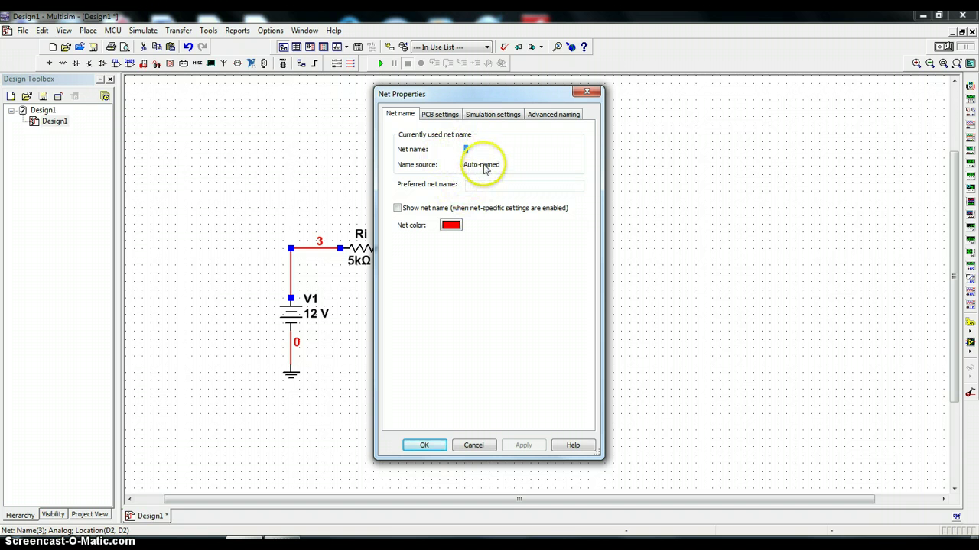
pyautogui.click(470, 150)
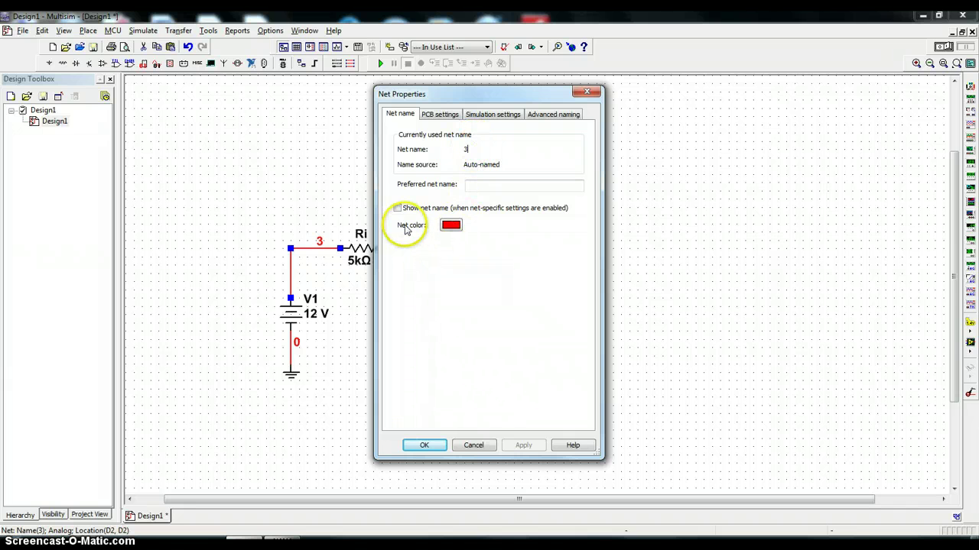
pyautogui.click(466, 150)
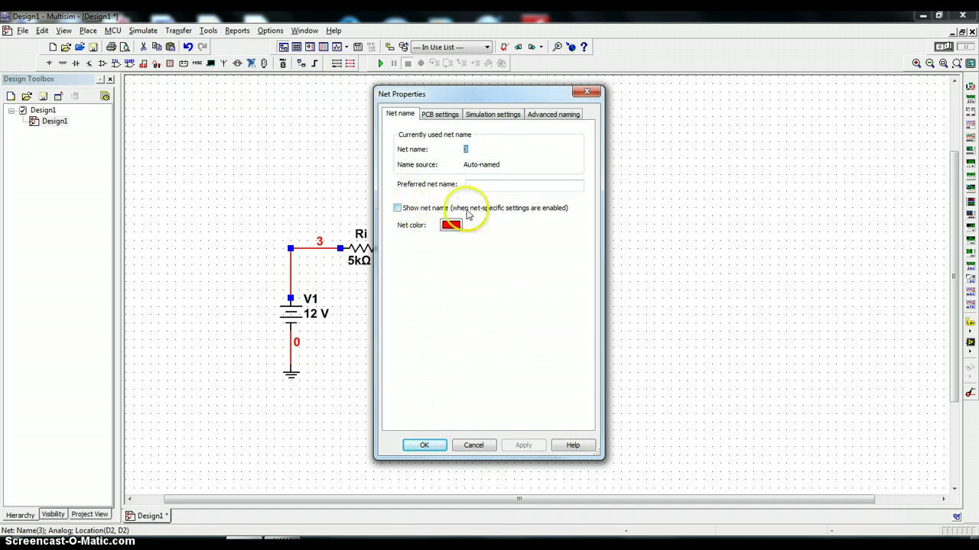
pyautogui.click(469, 186)
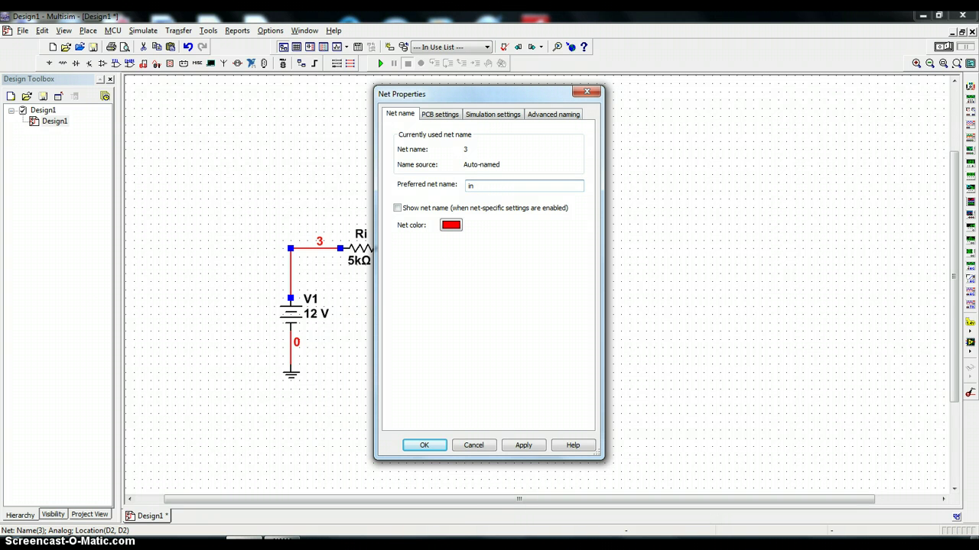
pyautogui.click(425, 445)
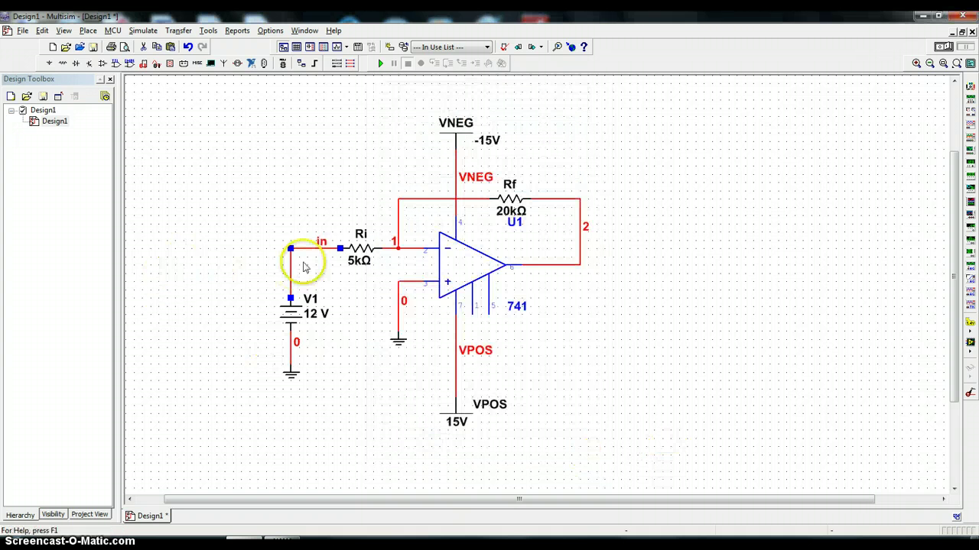
# Set the preferred name of the op-amp's output net to "out"
pyautogui.doubleClick(579, 253)
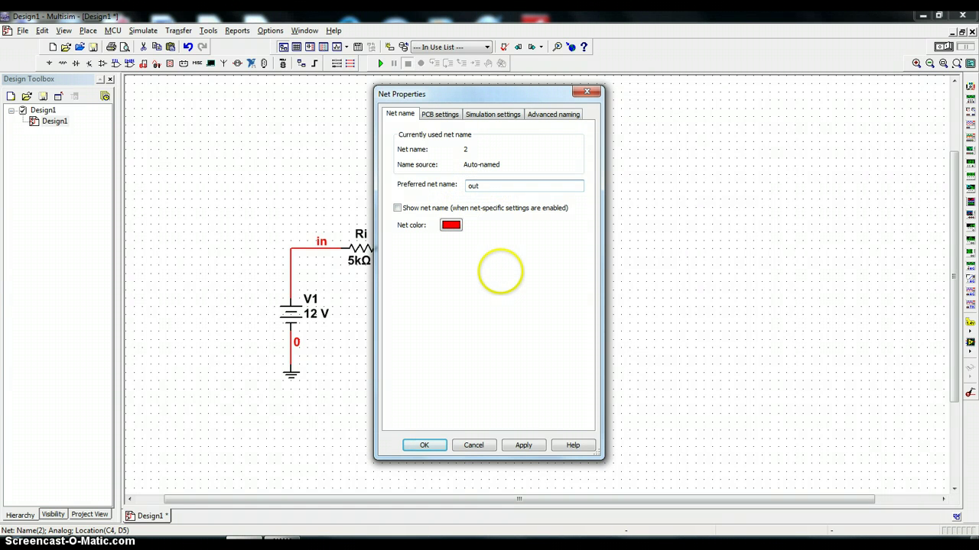
pyautogui.click(418, 444)
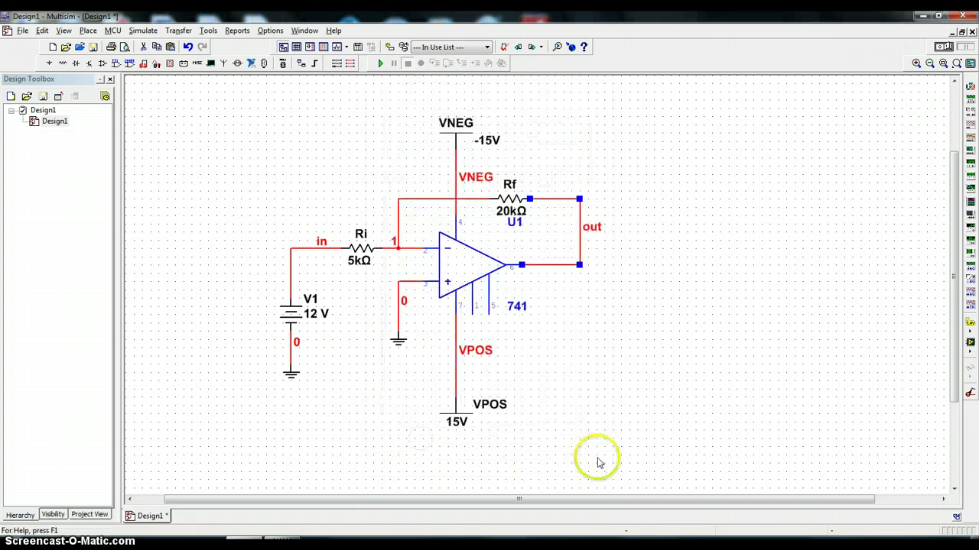
# Set the voltage of DC input source V1 to 1 V
pyautogui.doubleClick(298, 315)
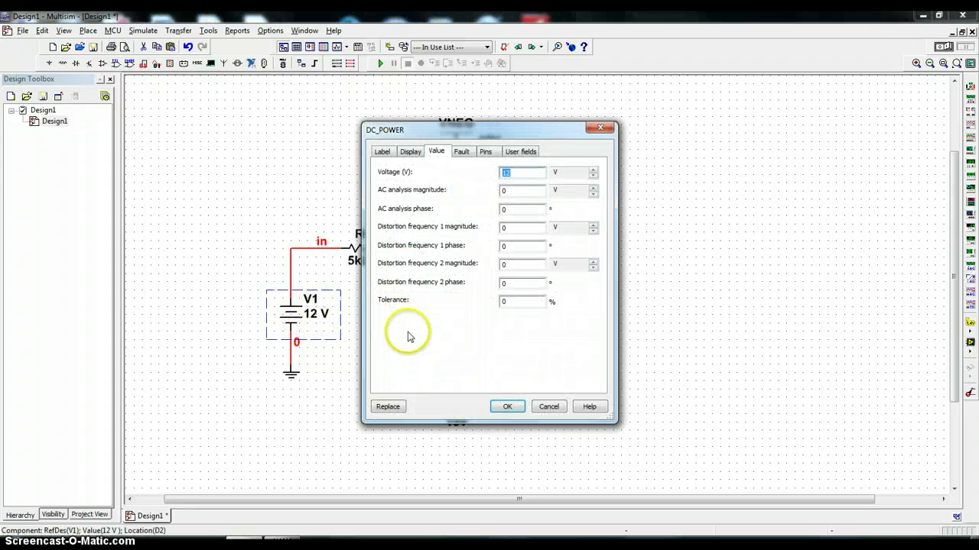
pyautogui.write('1')
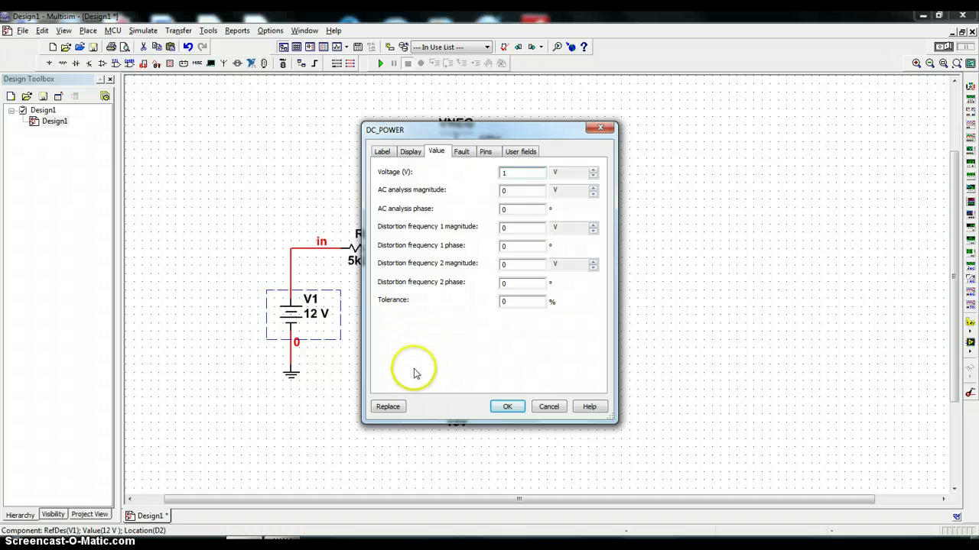
pyautogui.click(505, 407)
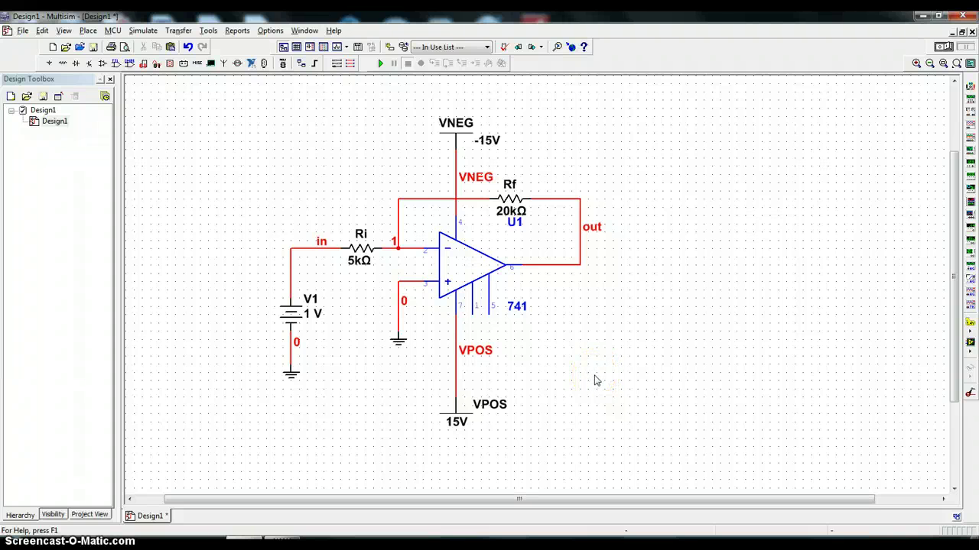
pyautogui.click(390, 448)
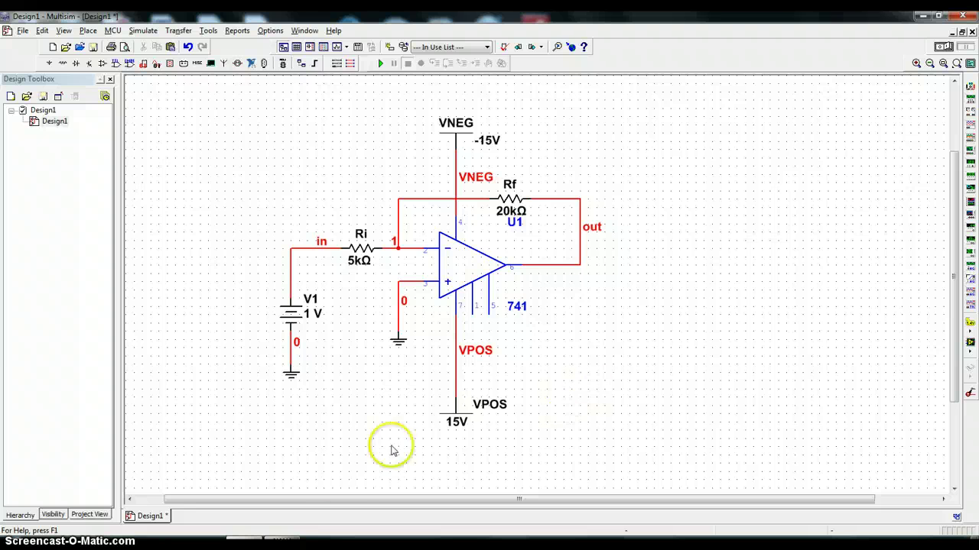